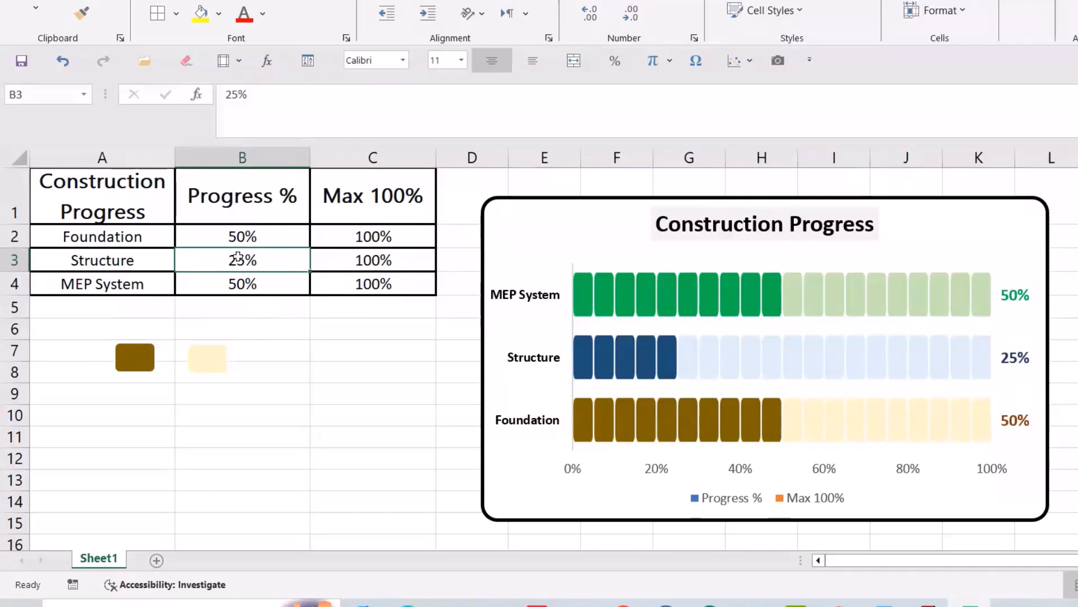
Set the Structure progress in cell B3 to 75%.
type("75")
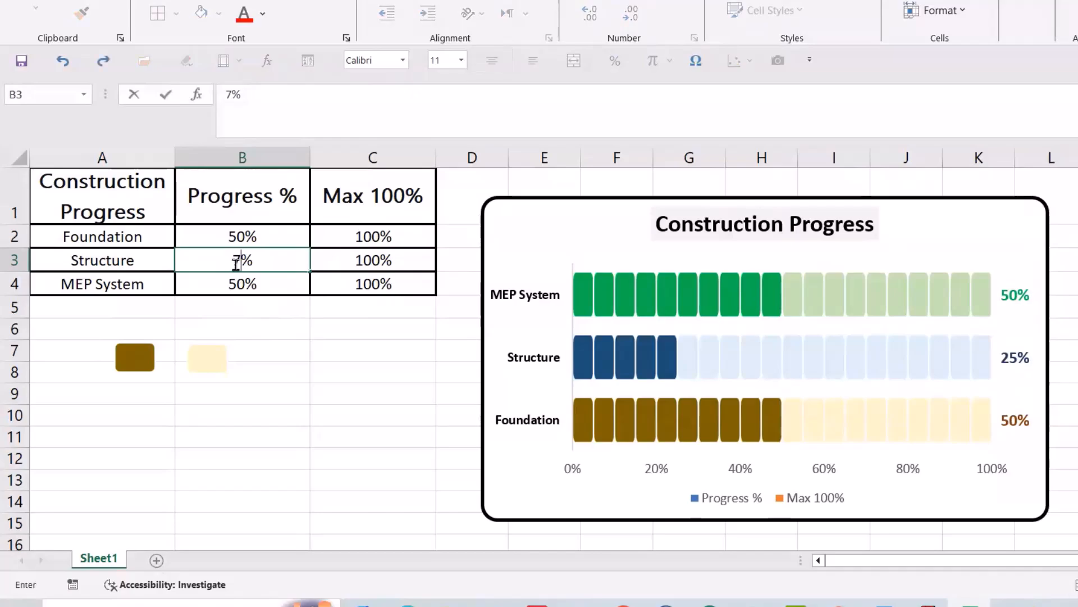
key("Return")
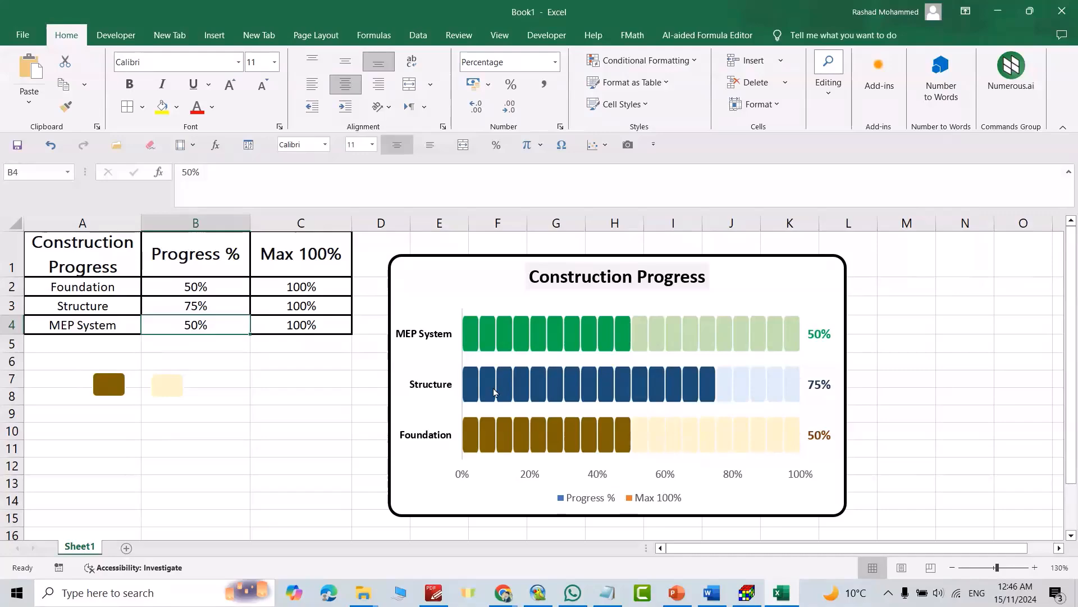
Delete the existing Construction Progress chart and the brown and cream rectangles below the table.
left_click(816, 275)
key("Delete")
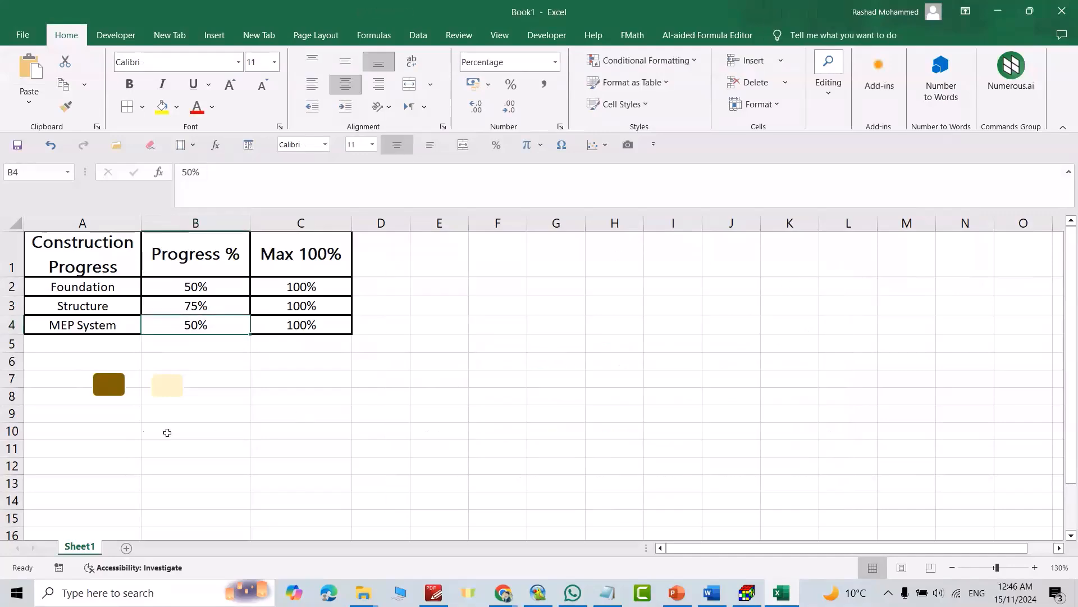
left_click(157, 395)
left_click(112, 391)
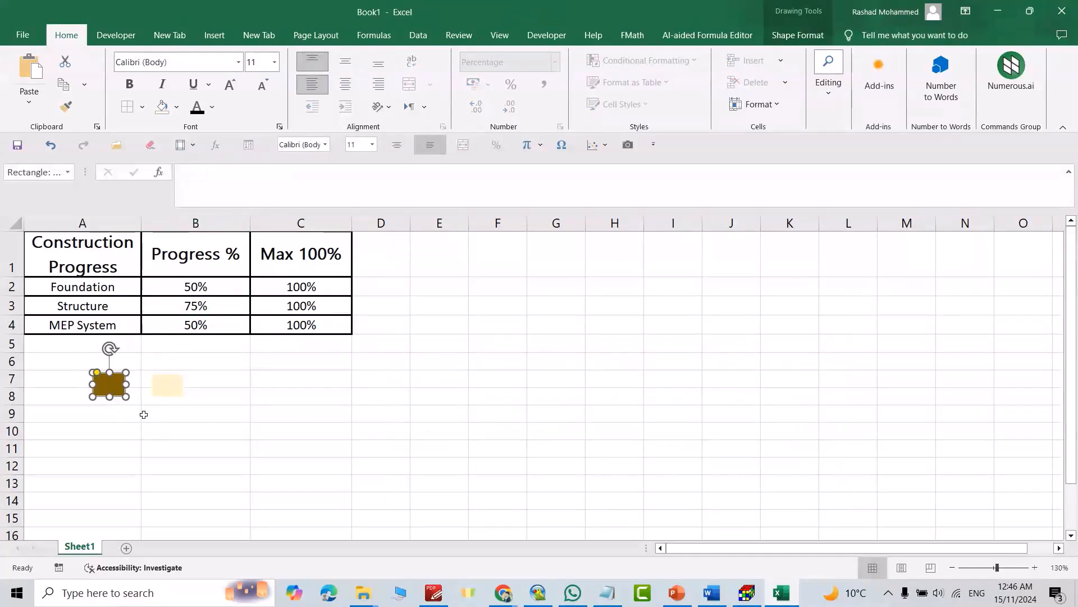
left_click(168, 387, "shift")
key("Delete")
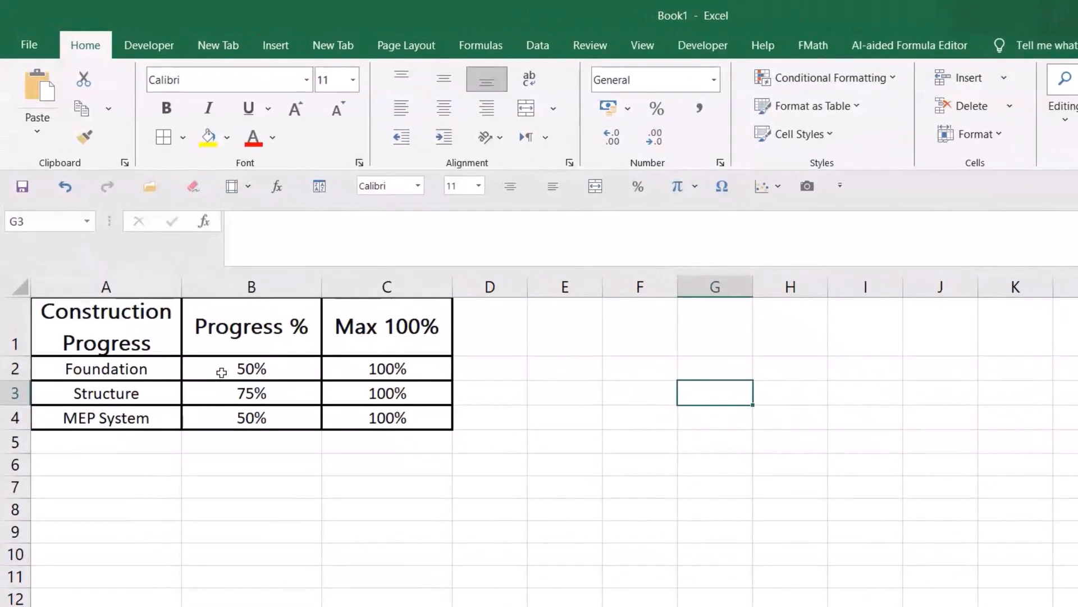
Insert a 2-D clustered bar chart from the table range A1:C4 and move it clear of the table.
left_click_drag(130, 324, 404, 419)
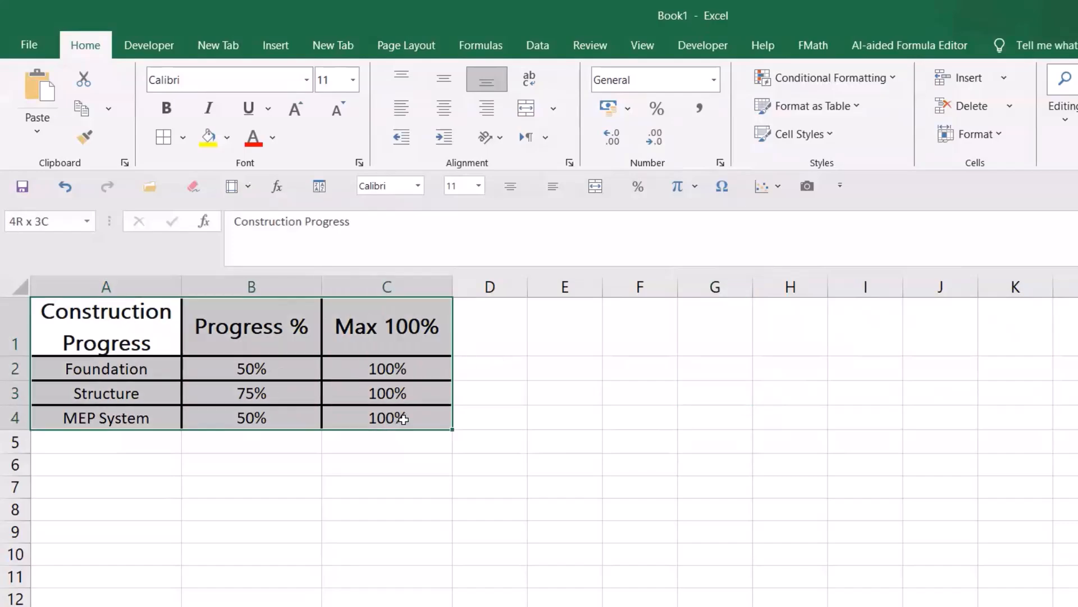
left_click(275, 48)
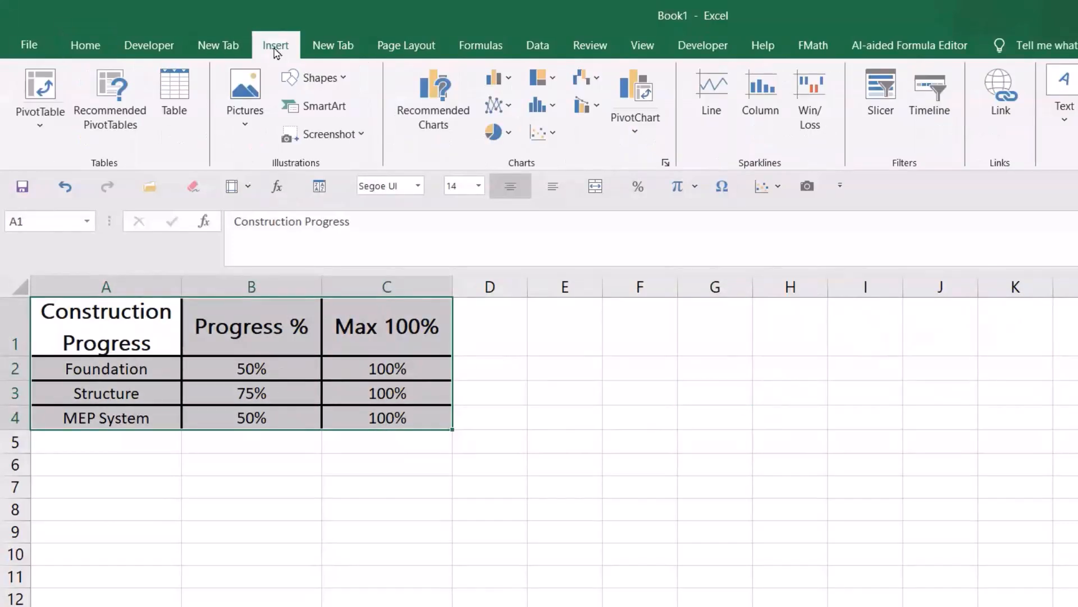
left_click(508, 79)
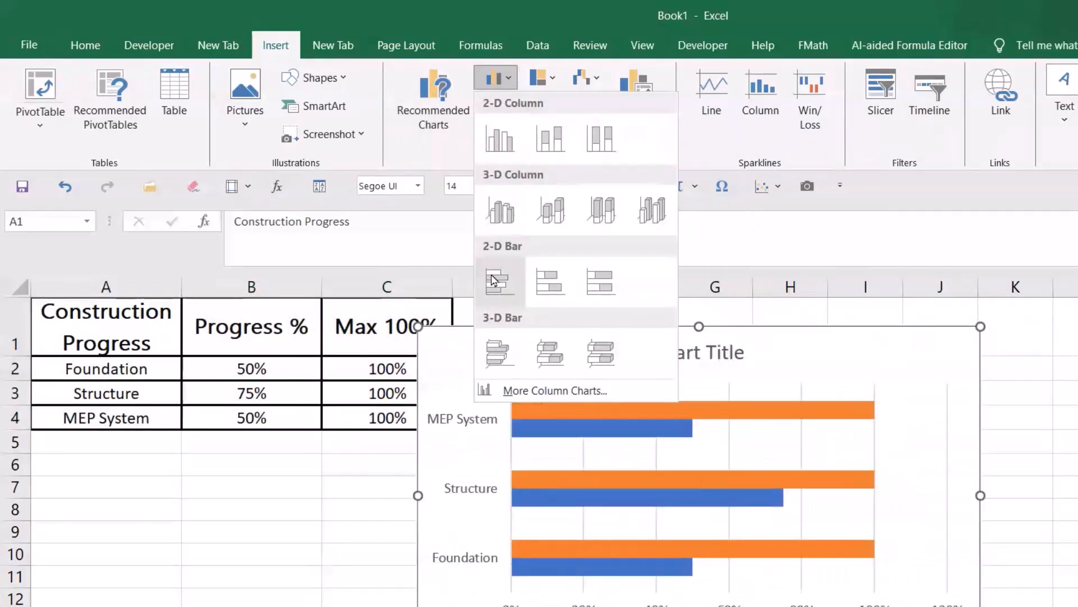
left_click(499, 281)
left_click_drag(862, 320, 991, 316)
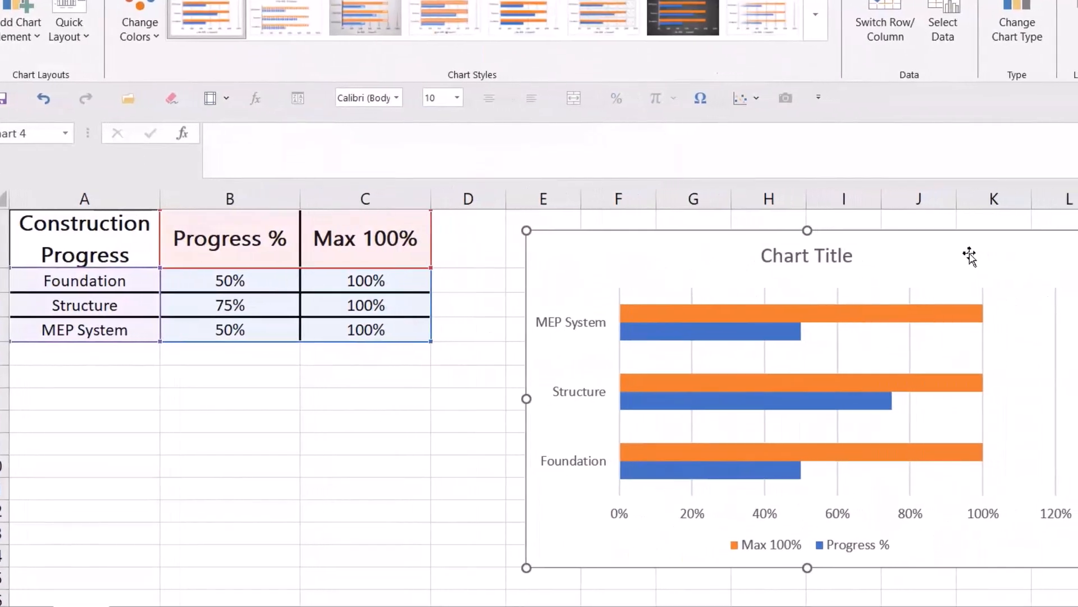
Set the maximum bound of the chart's horizontal value axis to 1.0.
left_click(990, 516)
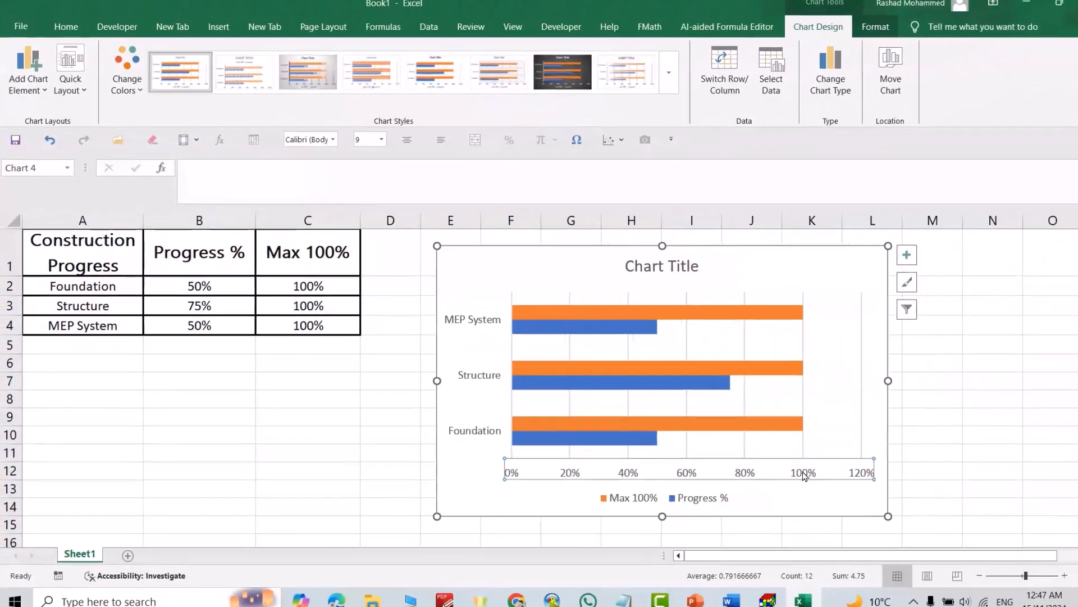
right_click(984, 517)
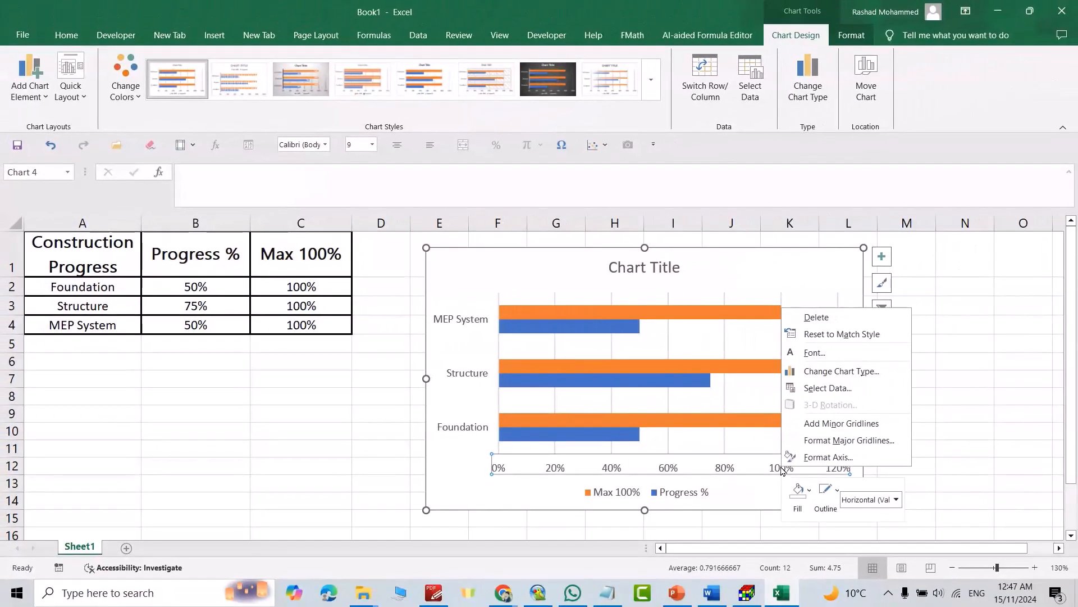
left_click(828, 457)
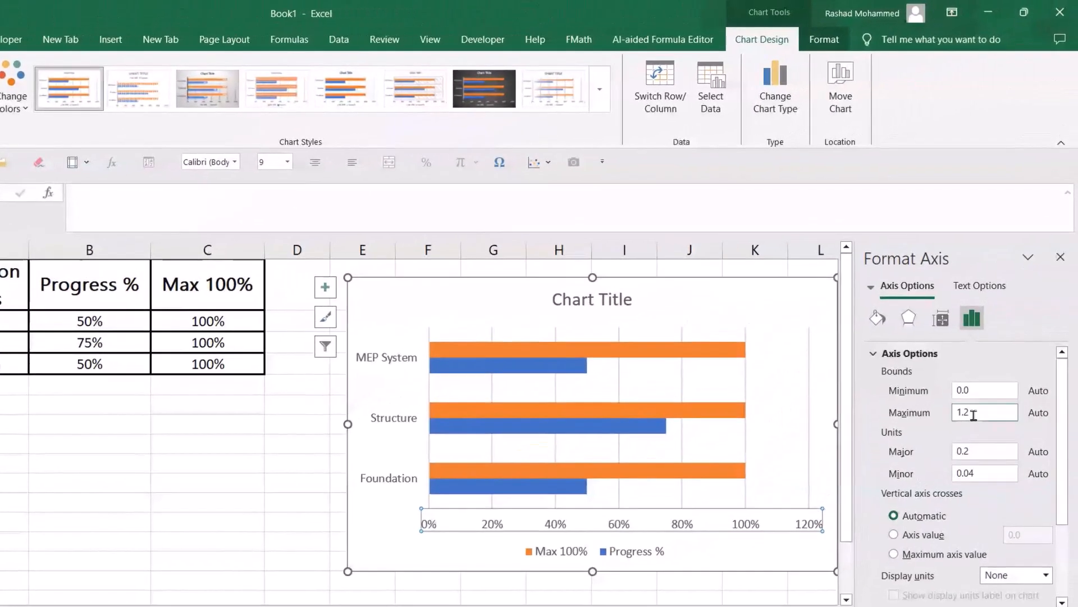
left_click_drag(974, 414, 943, 425)
type("1.0")
key("Return")
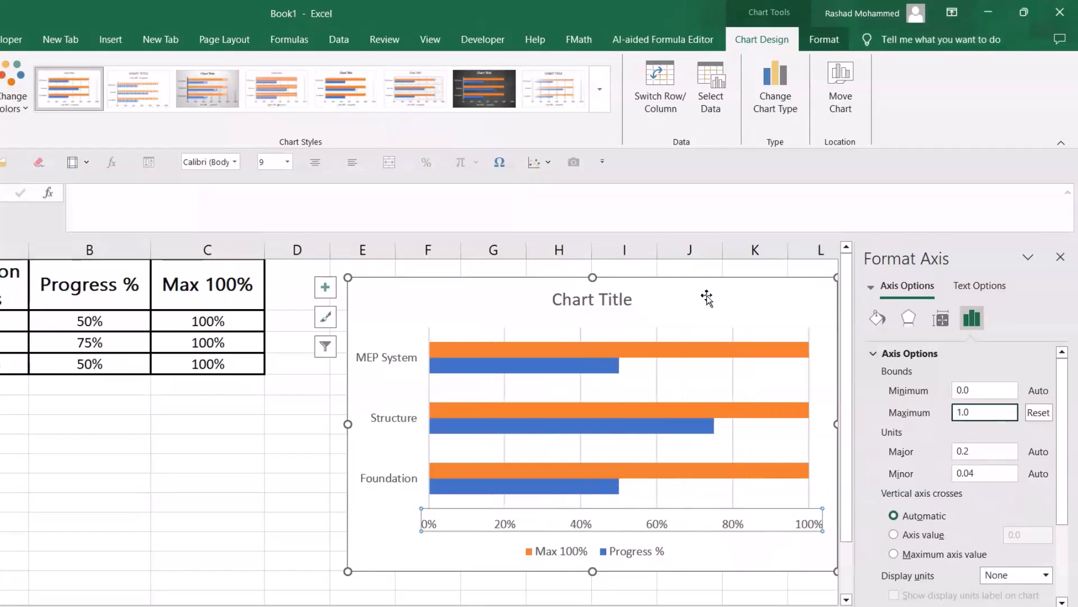
Remove the chart's vertical gridlines, close the formatting pane and keep the chart positioned beside the table.
left_click_drag(706, 298, 610, 312)
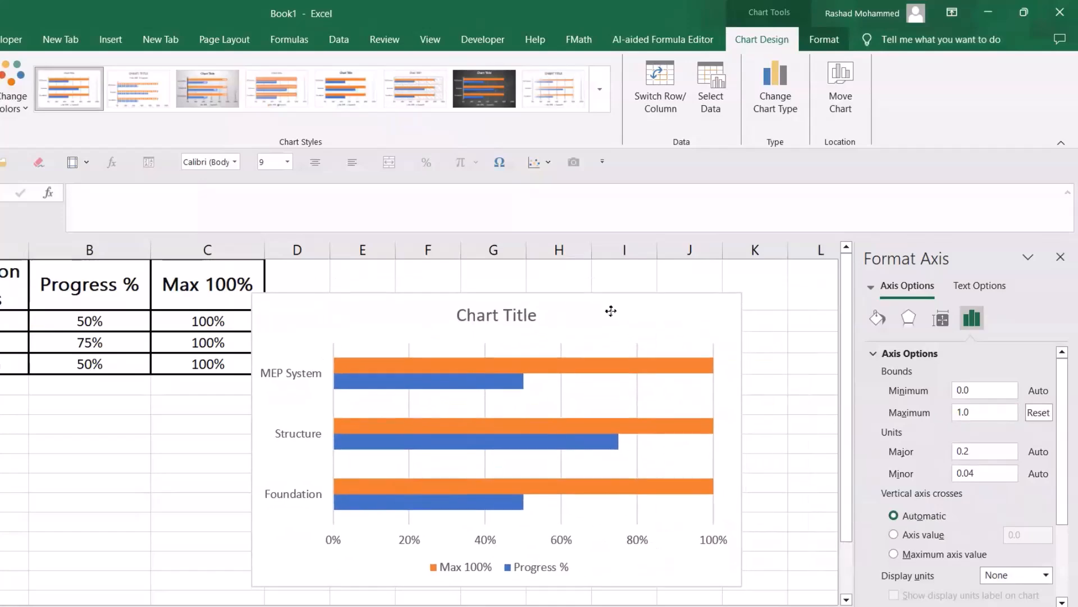
left_click(637, 397)
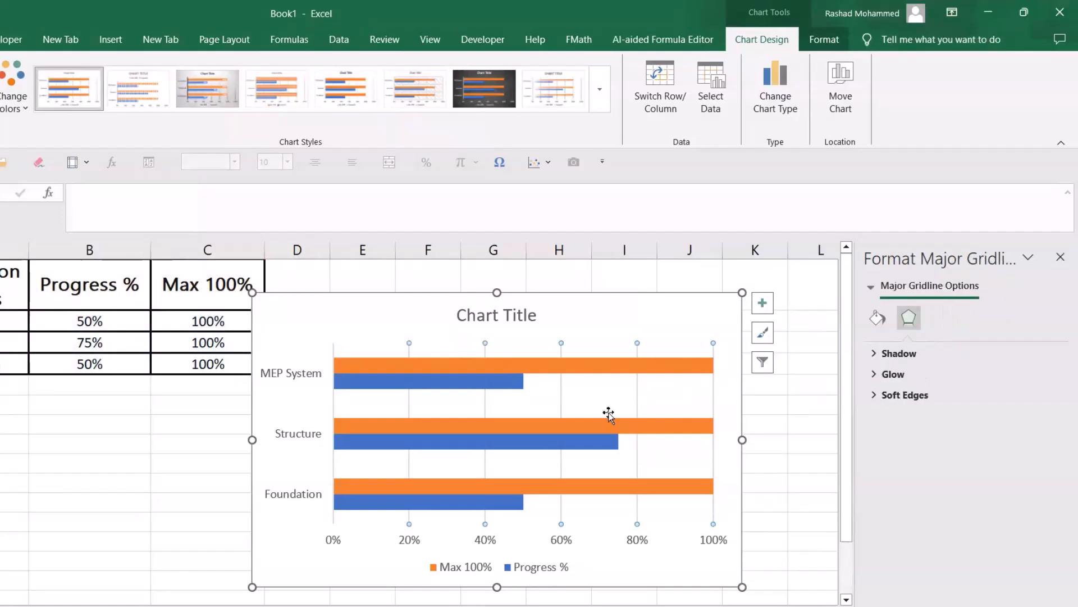
key("Escape")
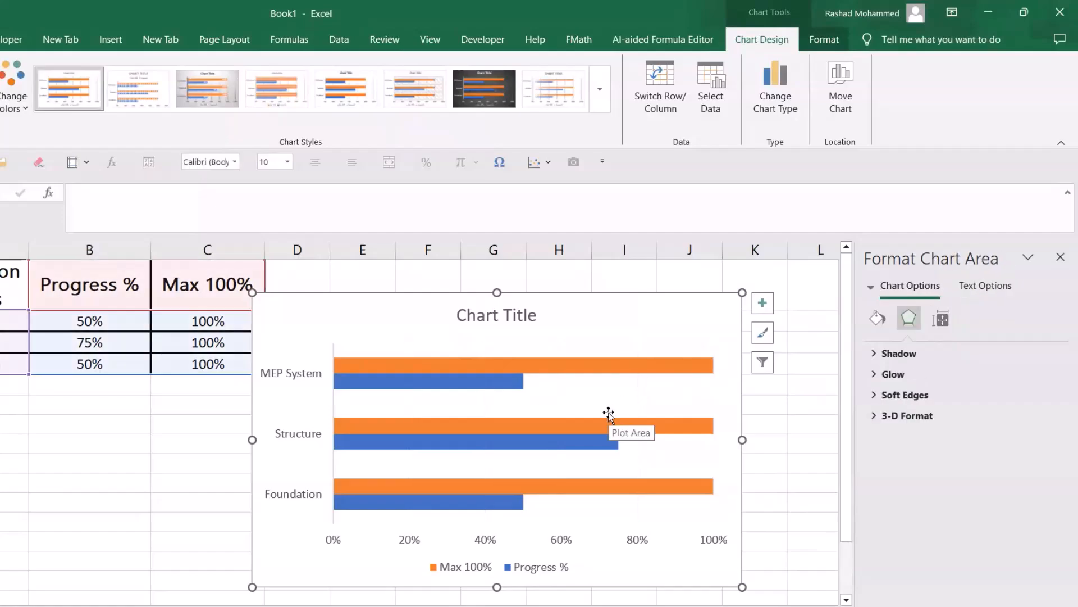
left_click(1060, 256)
left_click_drag(669, 332, 792, 316)
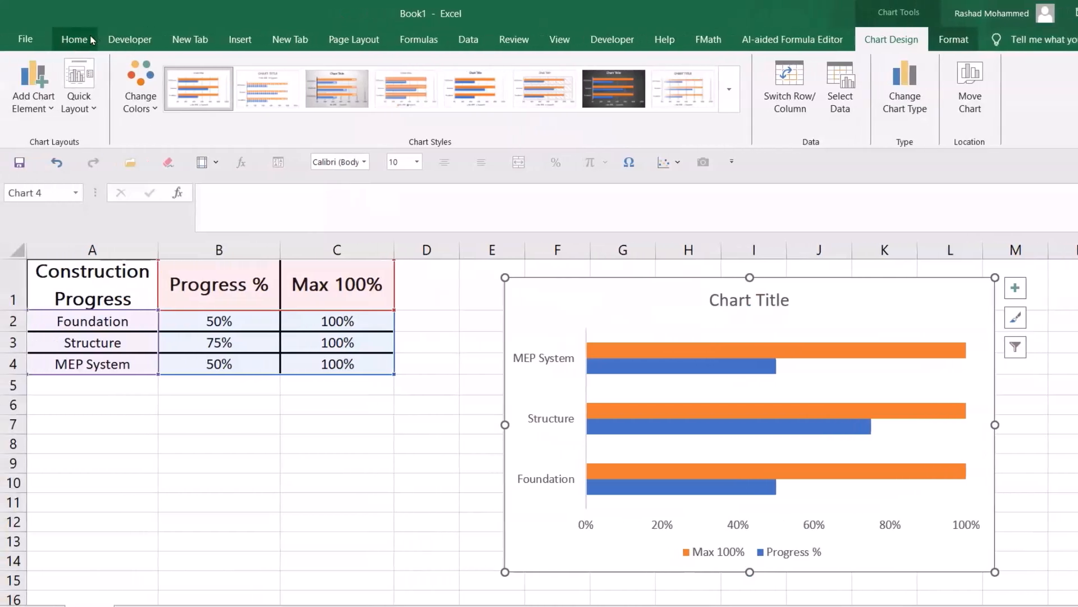
Draw a rounded rectangle about 0.9 cm wide and 0.7 cm high below the table in column A.
left_click(108, 41)
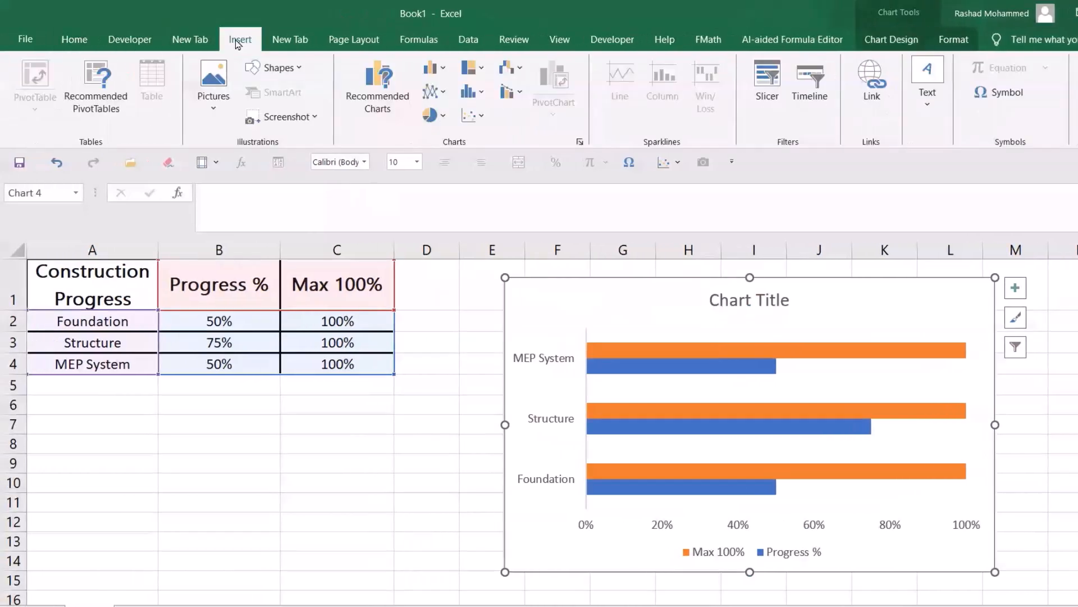
left_click(268, 69)
left_click(318, 108)
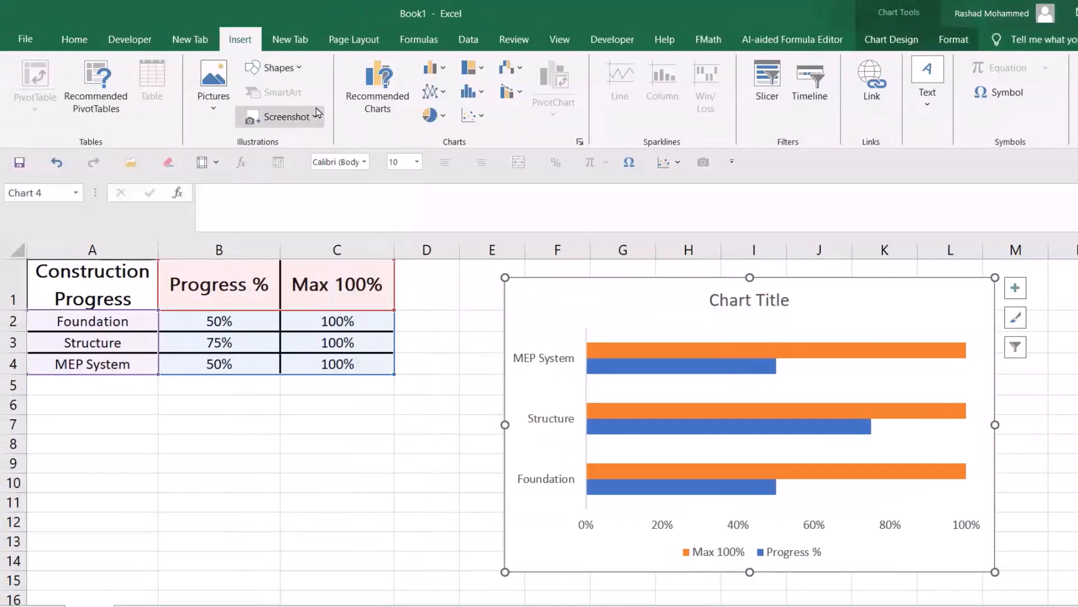
left_click_drag(110, 402, 146, 430)
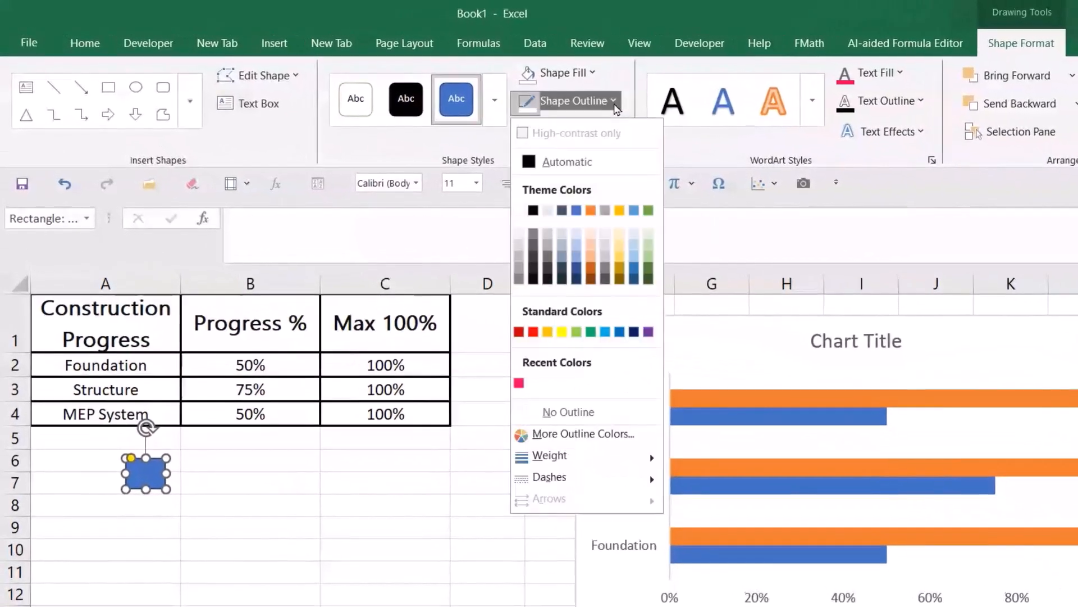
Give the rounded rectangle a white outline and copy it to form three rows of two rectangles.
left_click(616, 104)
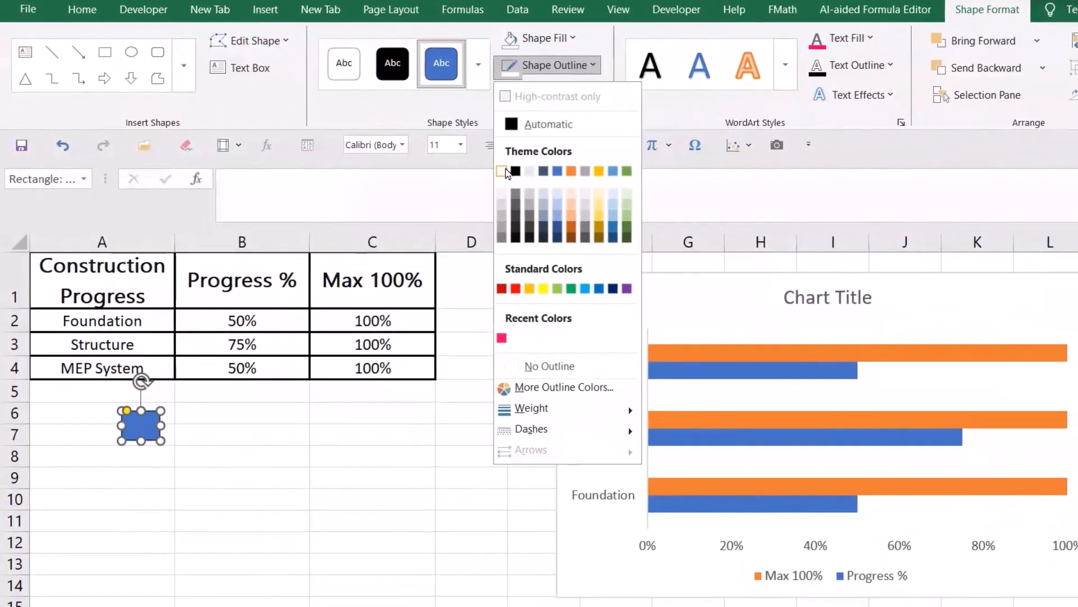
left_click(503, 172)
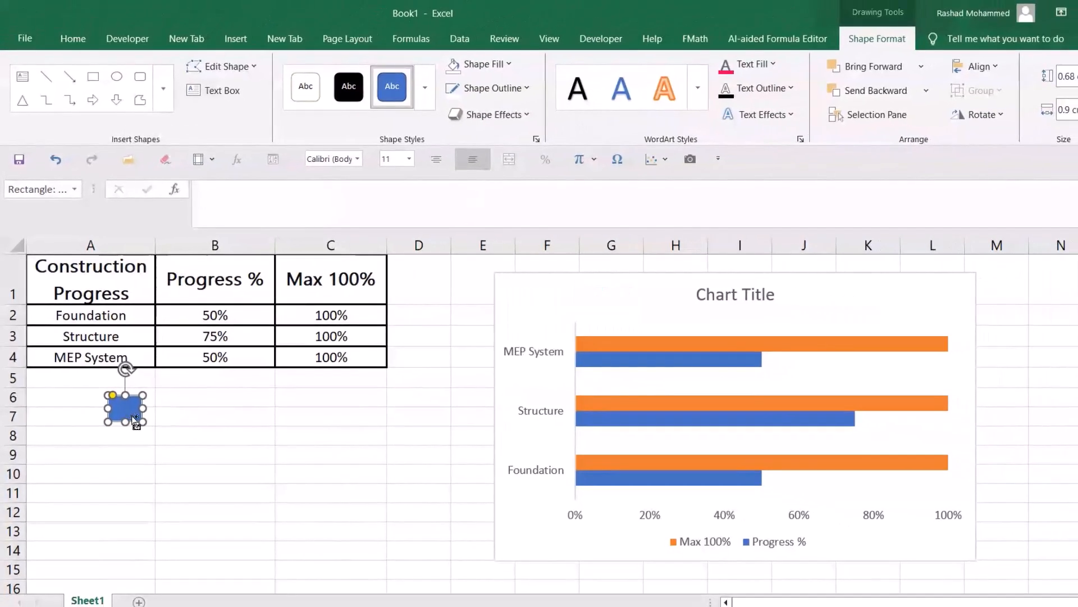
left_click_drag(134, 420, 192, 485)
Fill the first row's rectangles with black in column A and medium gray in column B.
left_click(131, 413)
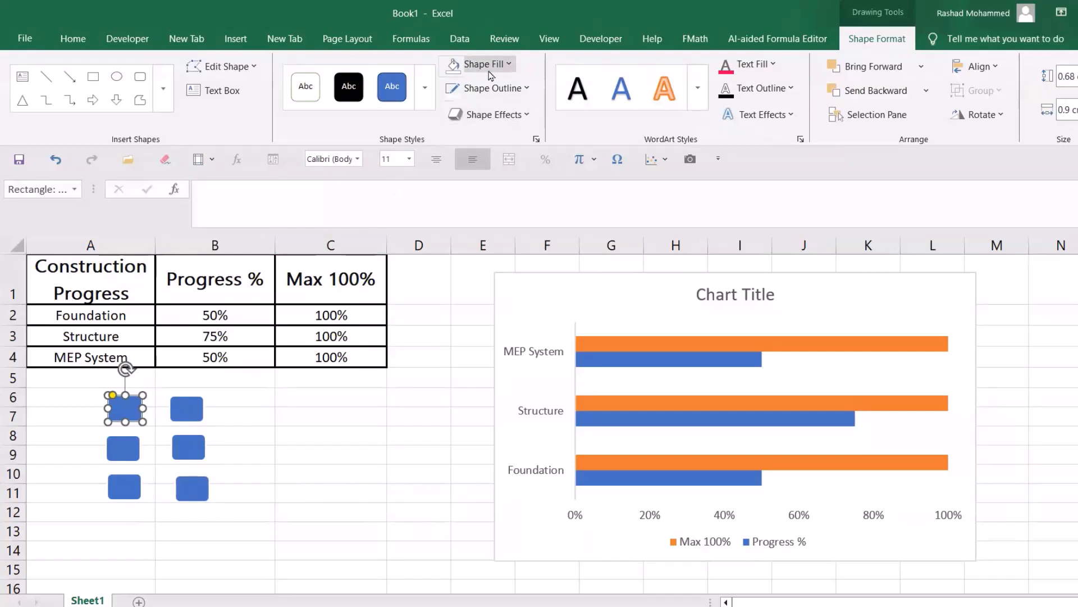
left_click(508, 65)
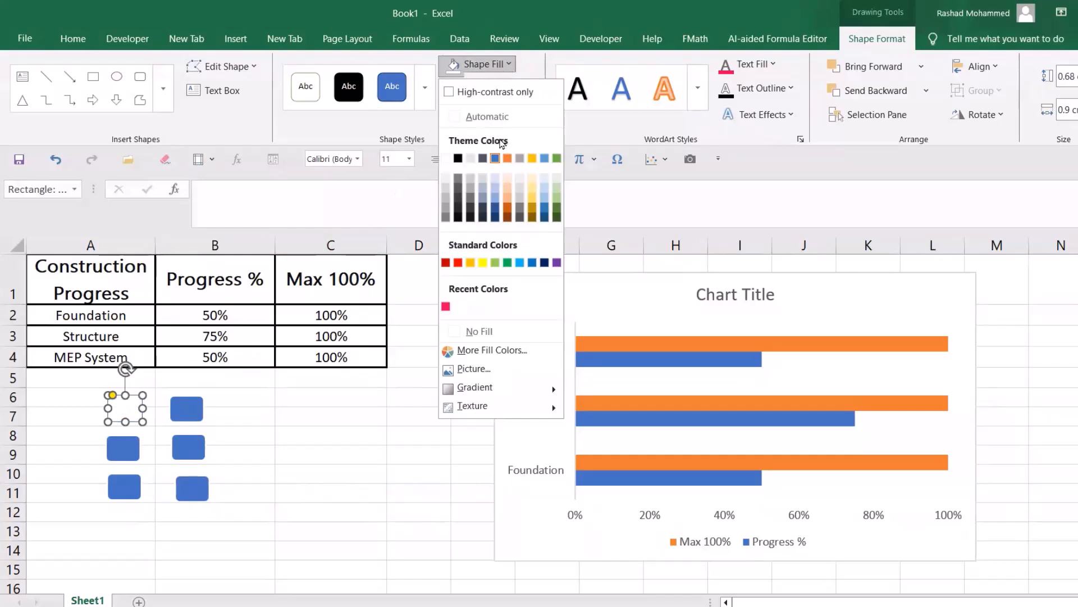
left_click(458, 159)
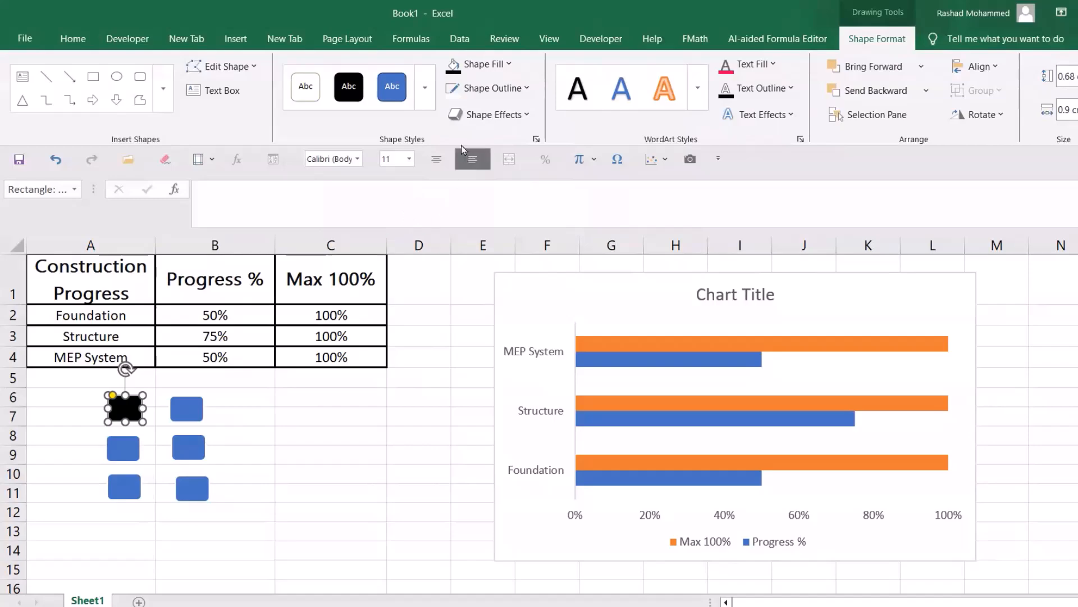
left_click(188, 405)
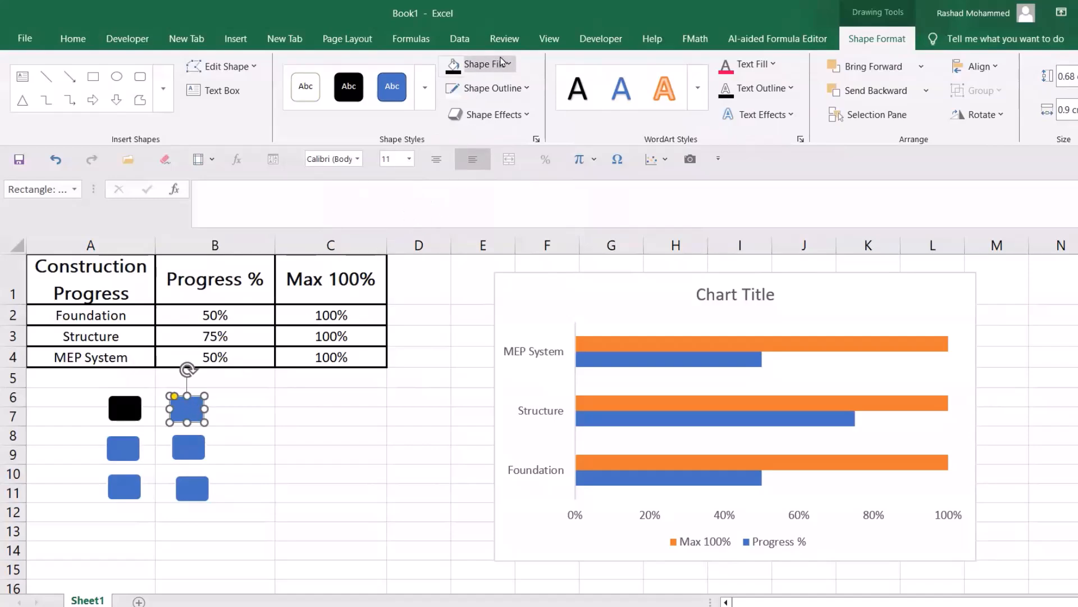
left_click(483, 64)
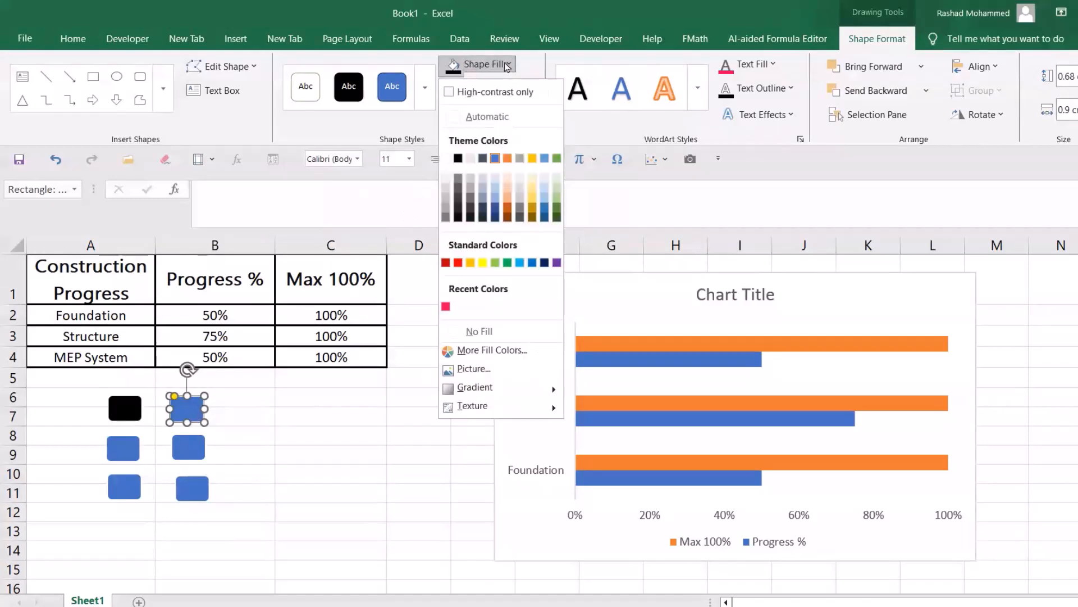
left_click(458, 178)
Fill the second row's rectangles with green in column A and very light green in column B.
left_click(139, 450)
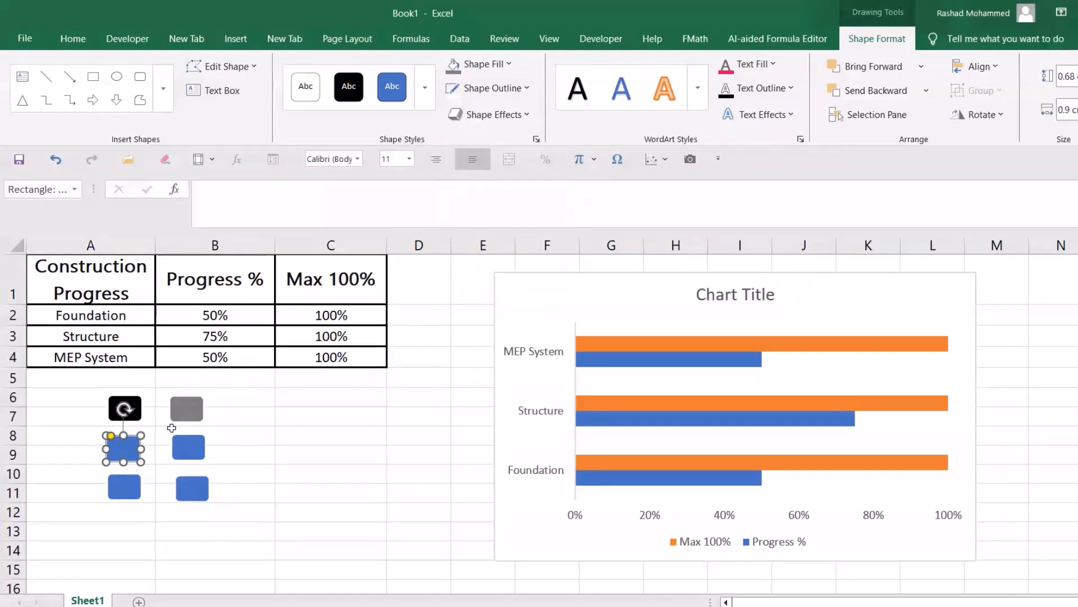
left_click(510, 66)
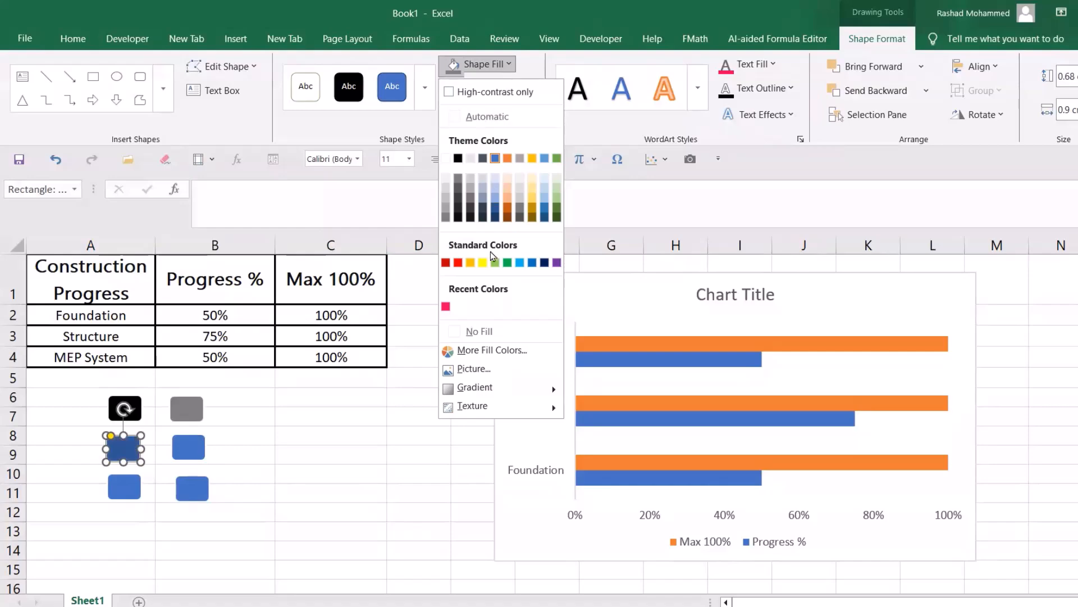
left_click(507, 262)
left_click(196, 451)
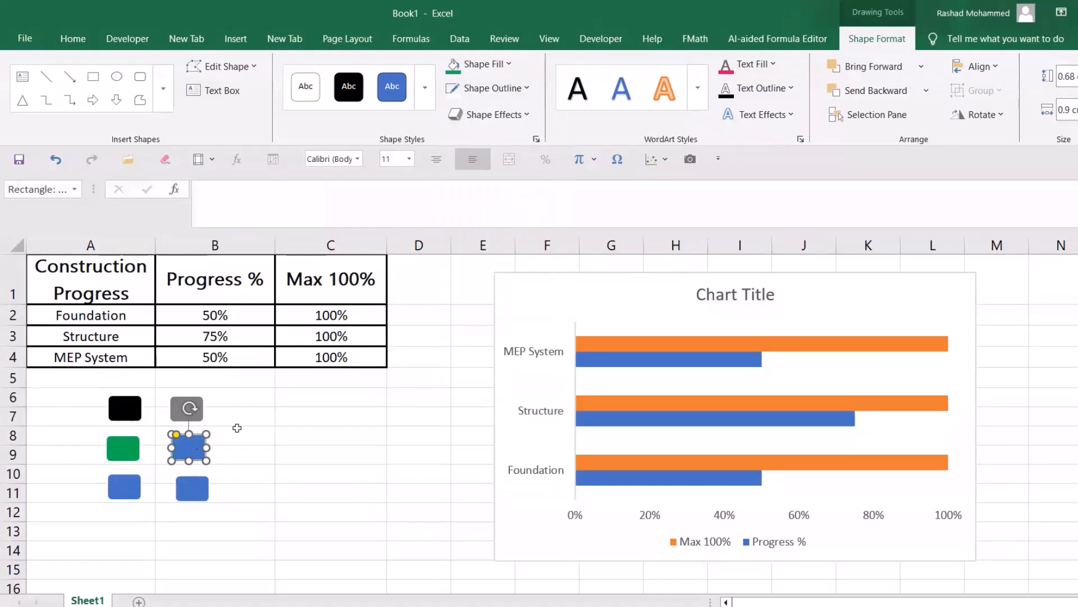
left_click(509, 71)
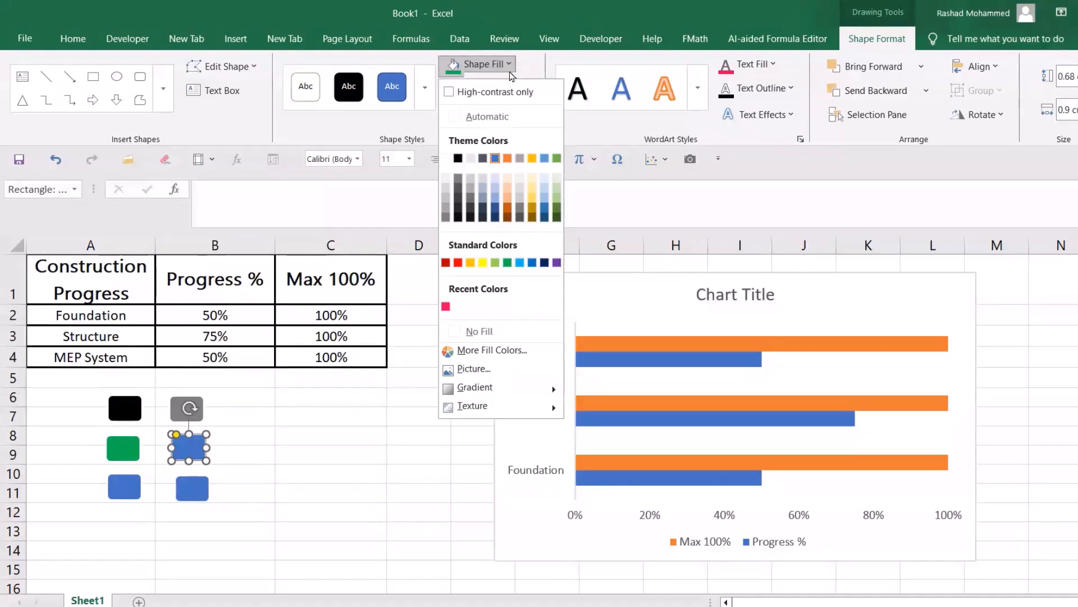
left_click(556, 178)
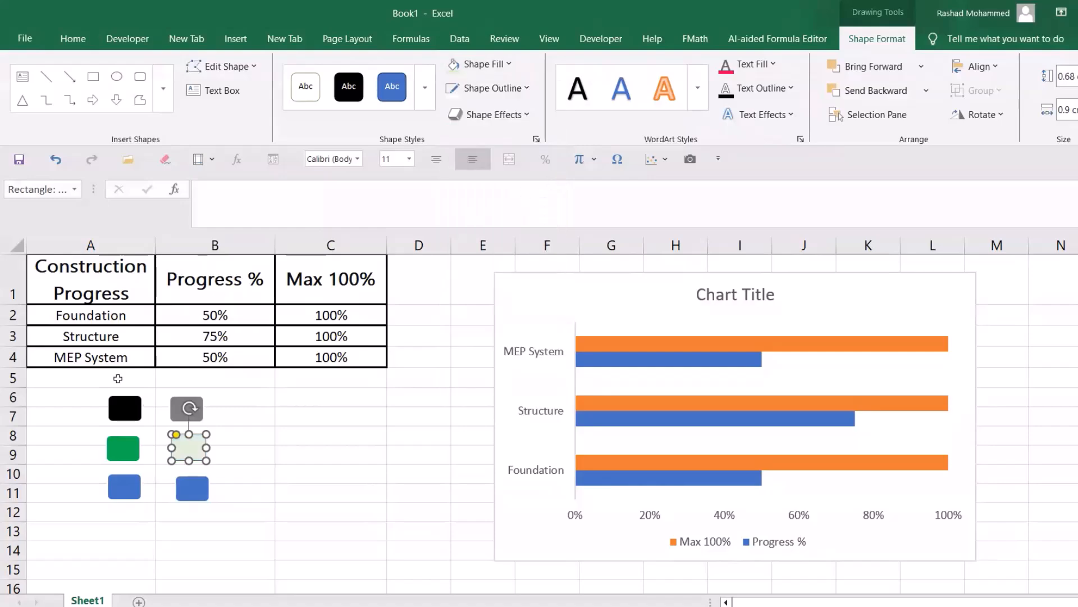
Fill the third row's rectangles with dark blue in column A and very light blue in column B.
left_click(126, 491)
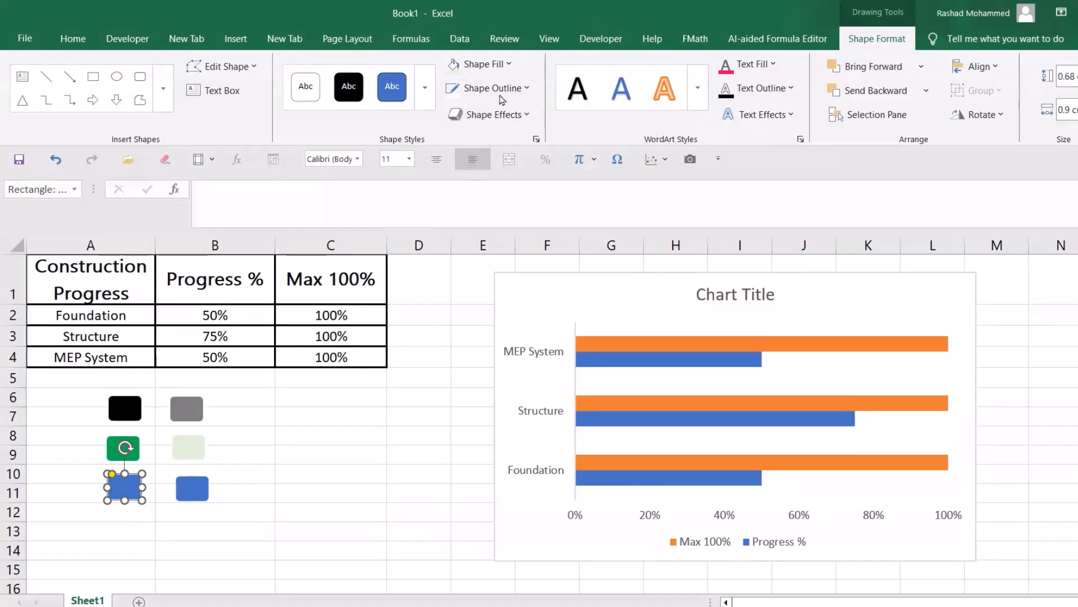
left_click(510, 66)
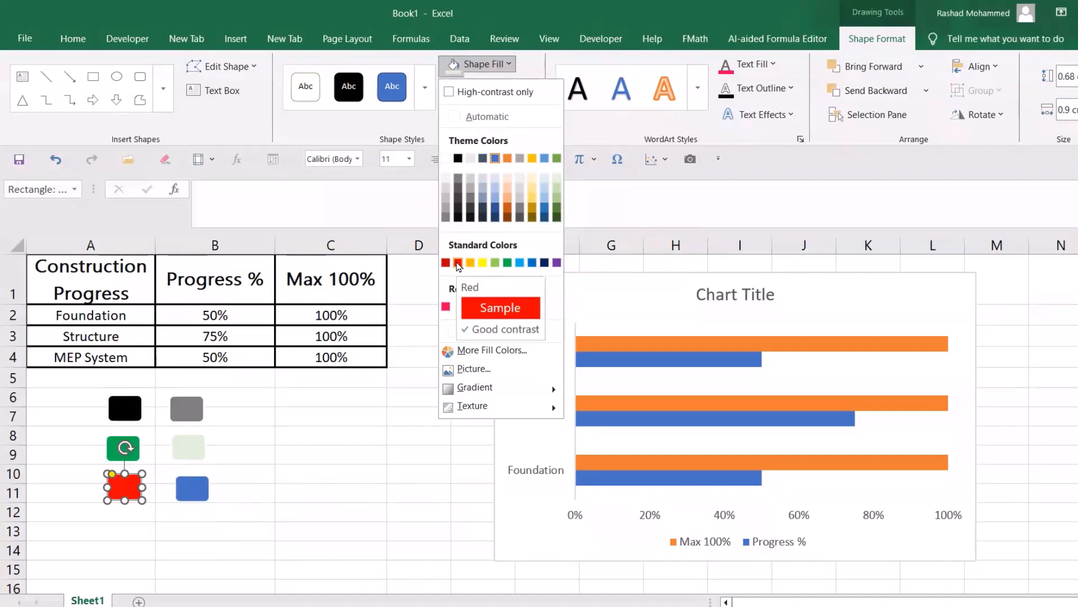
left_click(545, 216)
left_click(198, 492)
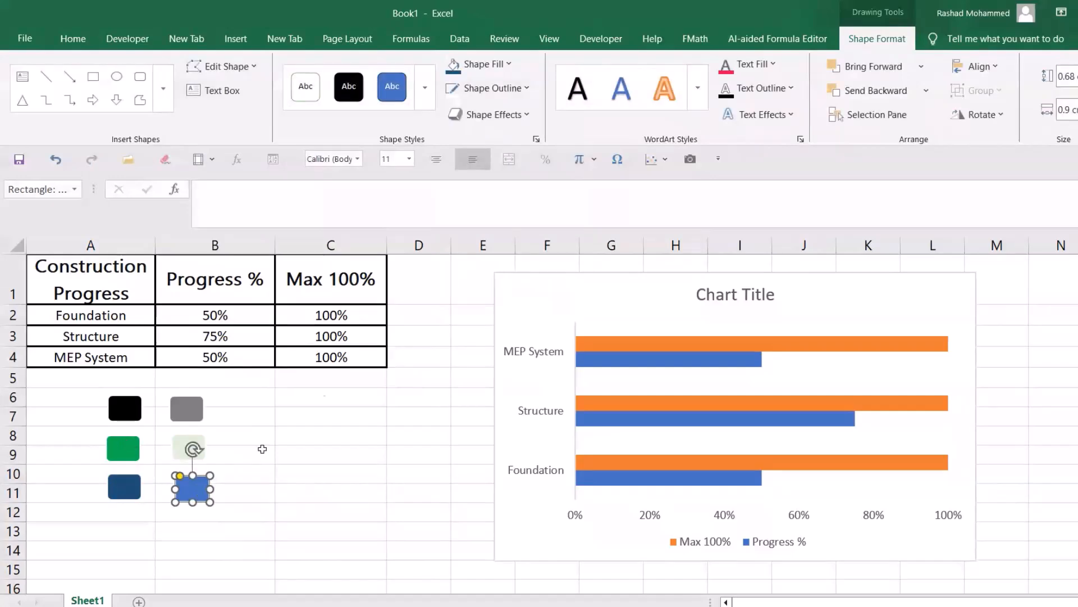
left_click(510, 65)
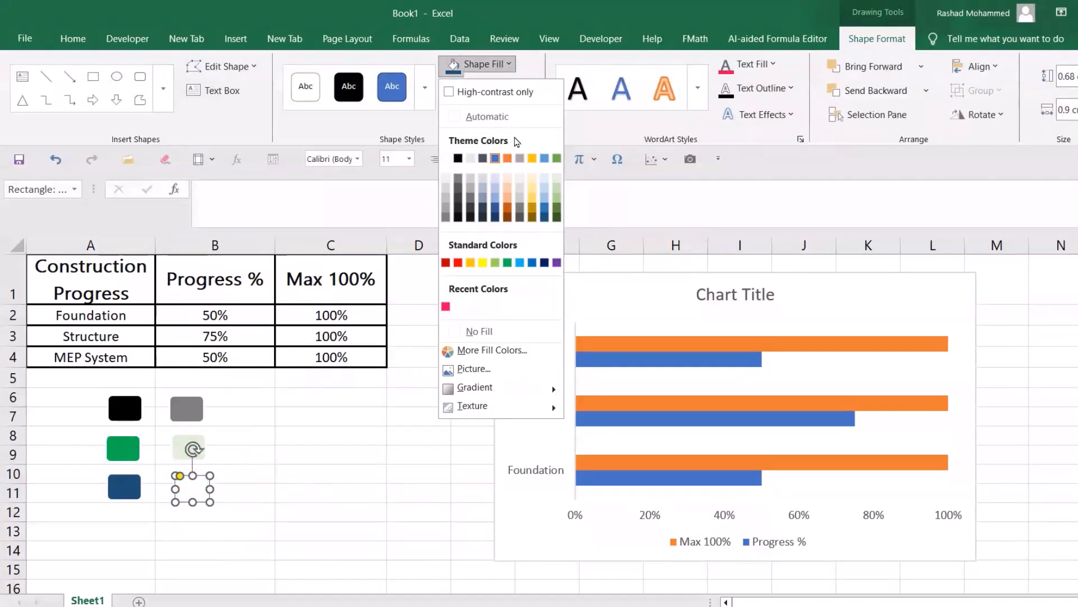
left_click(544, 178)
left_click(355, 422)
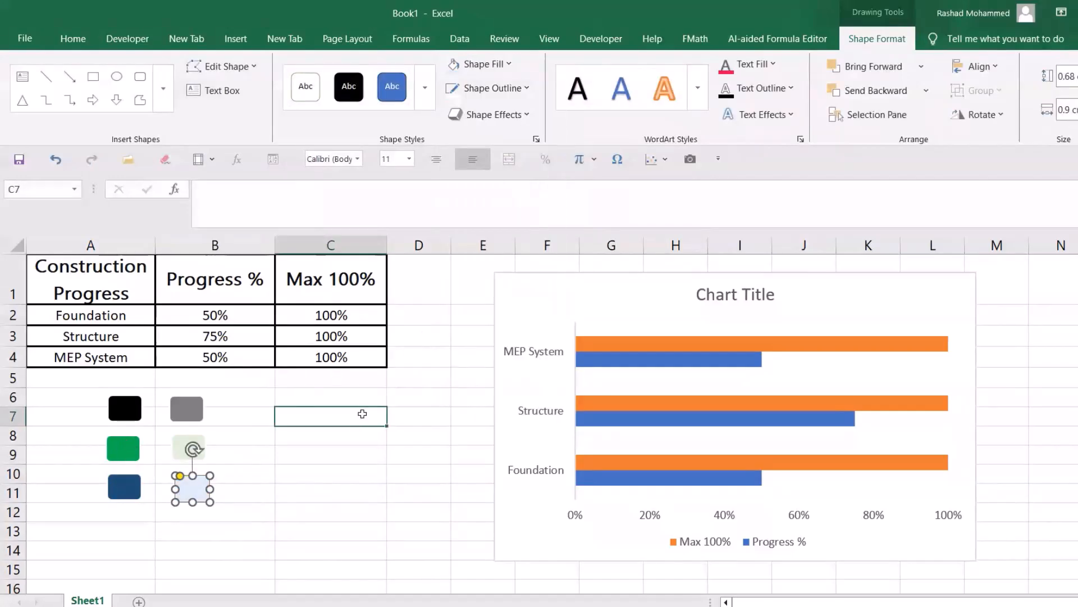
Copy the gray rounded rectangle and paste it as the fill of only the MEP System bar in the Max 100% series.
left_click(188, 408)
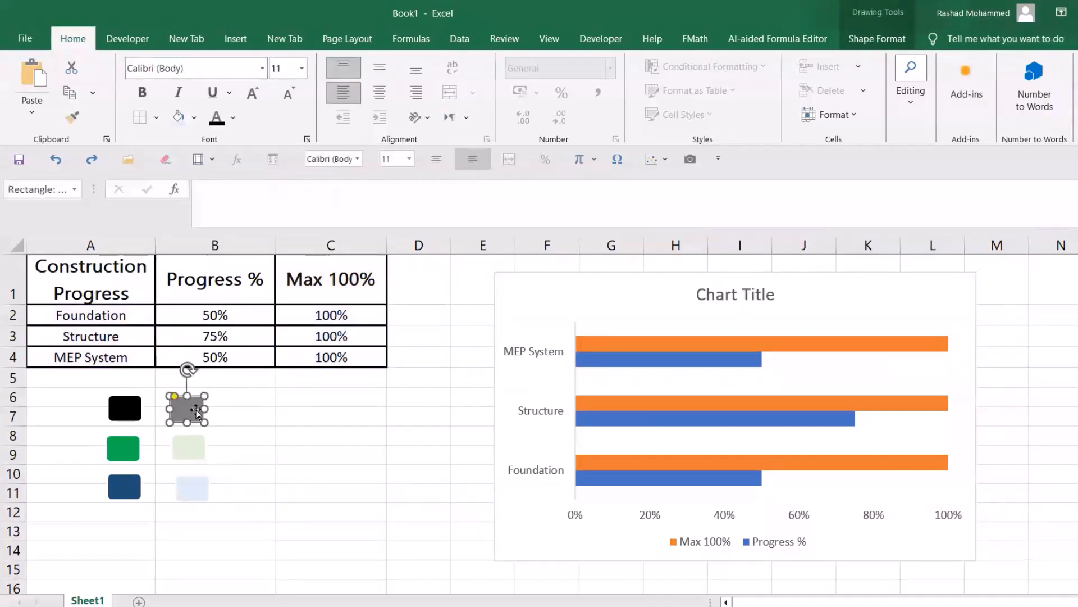
left_click(716, 342)
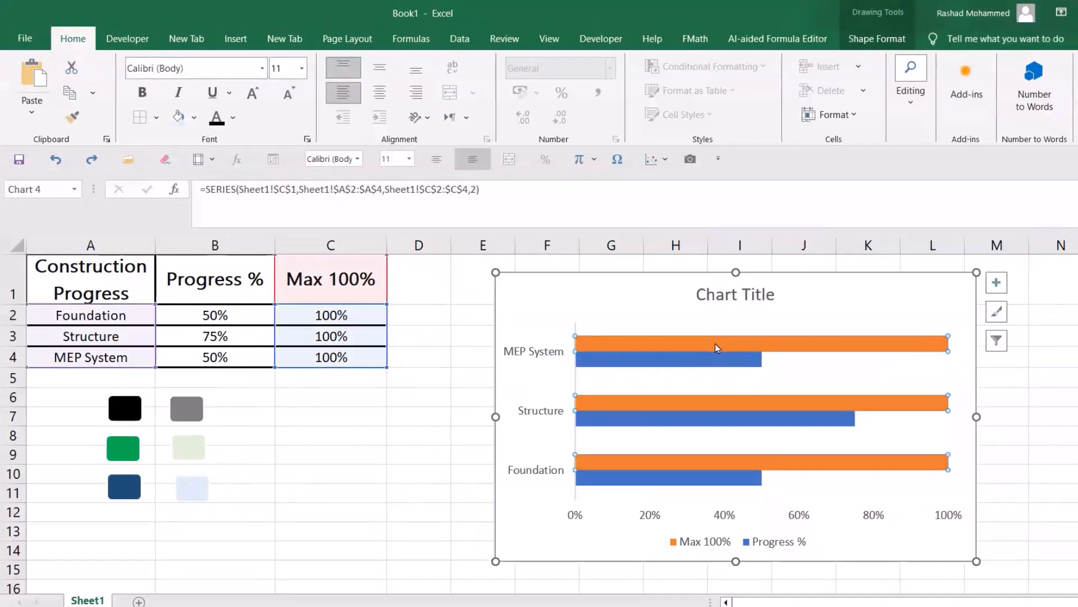
double_click(710, 342)
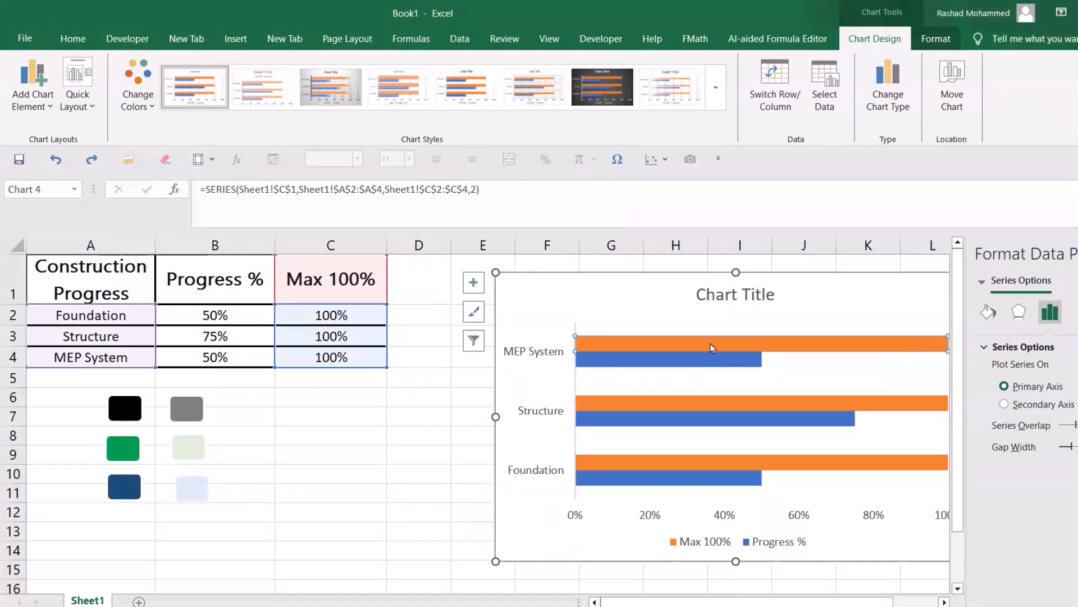
key("ctrl+v")
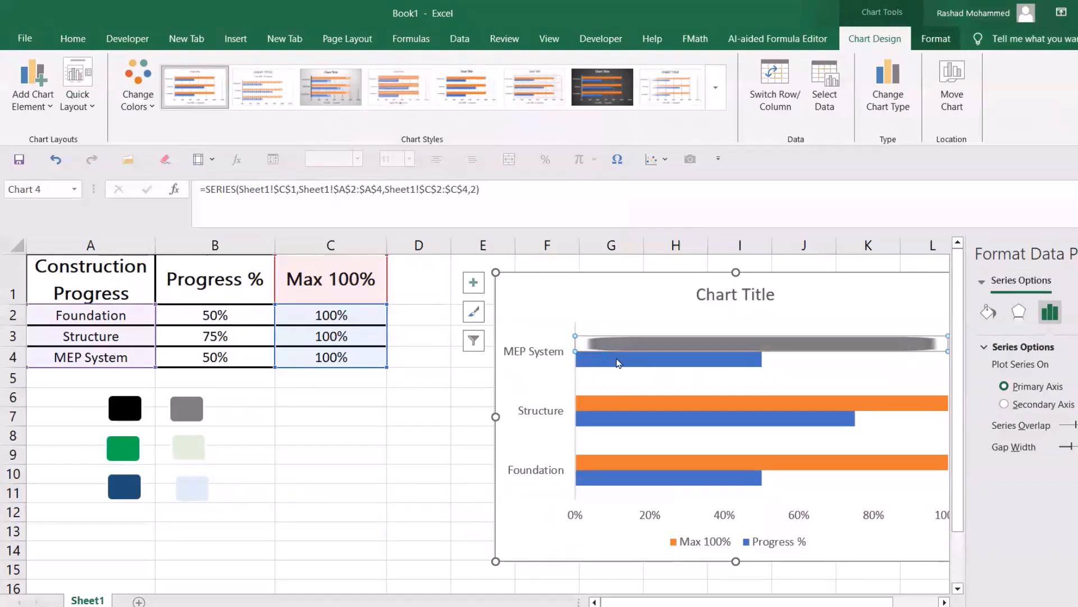
Copy the black rounded rectangle and paste it as the fill of only the MEP System bar in the Progress % series.
left_click(131, 420)
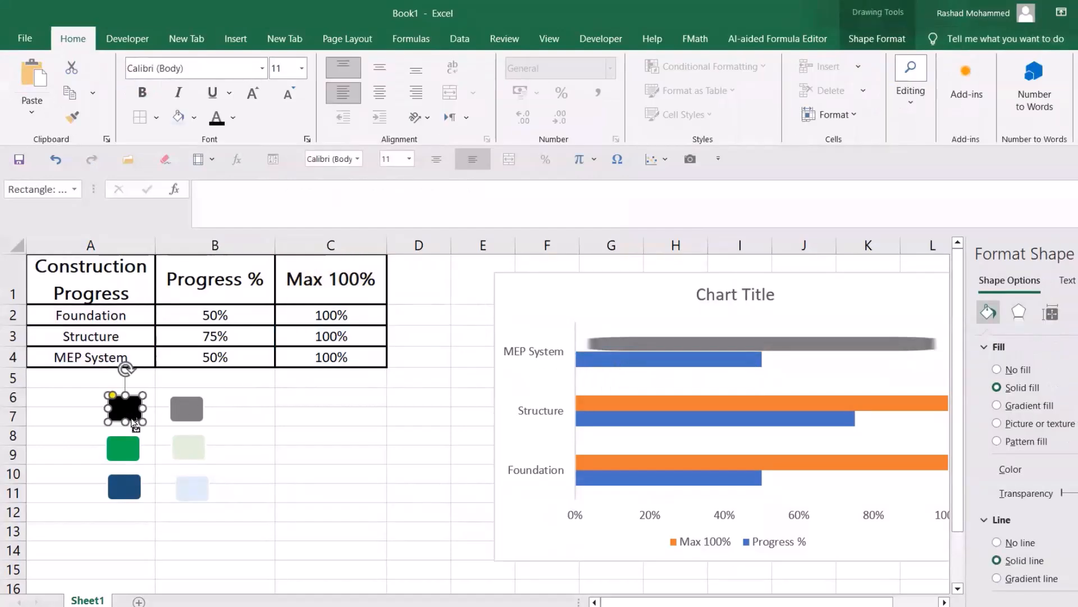
key("ctrl+c")
key("ctrl+c")
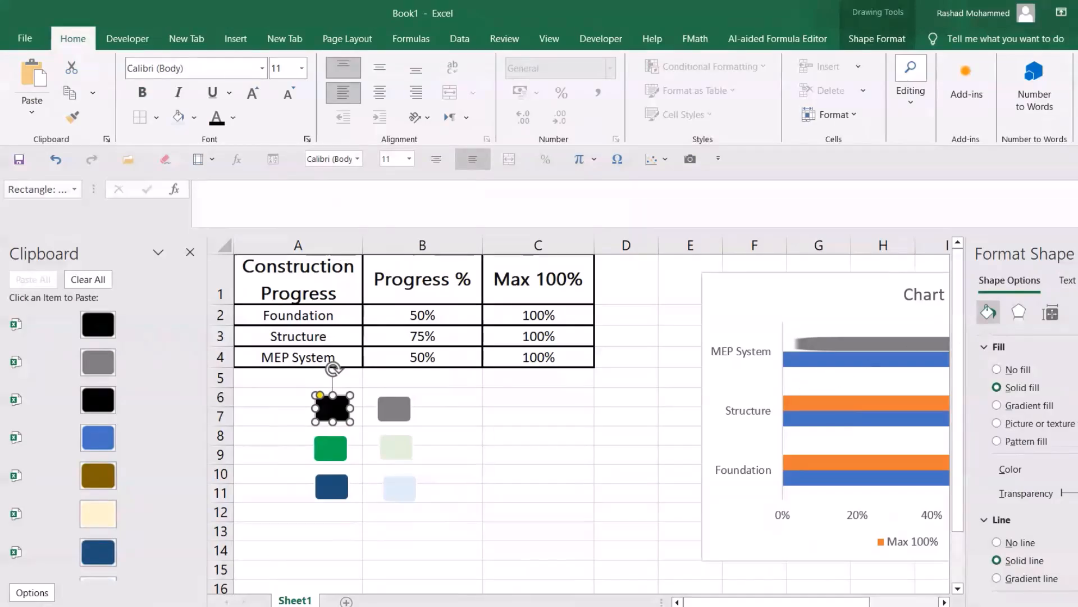
left_click(905, 378)
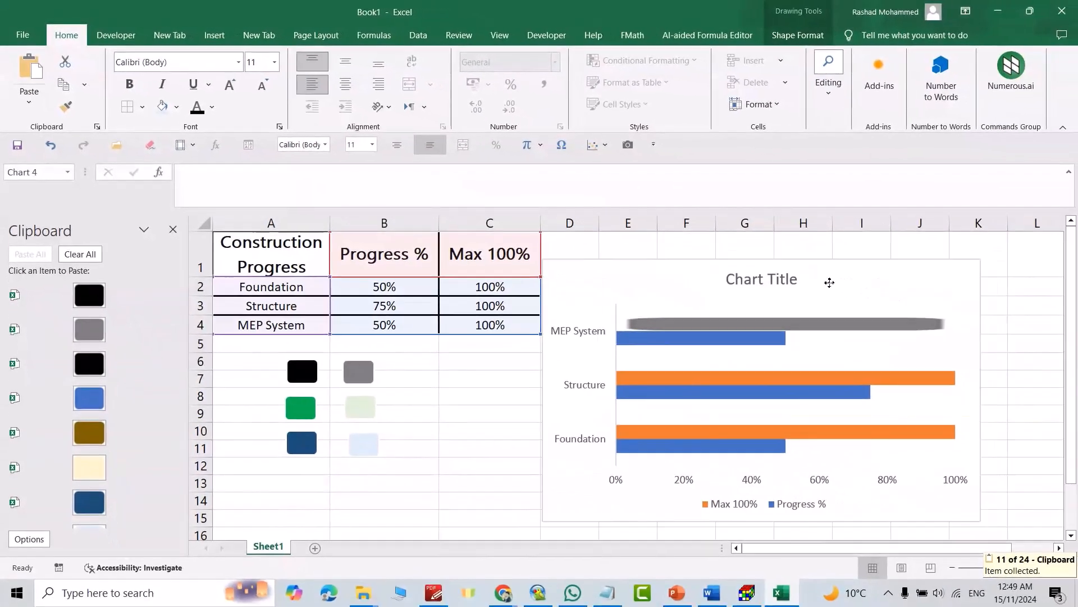
double_click(726, 339)
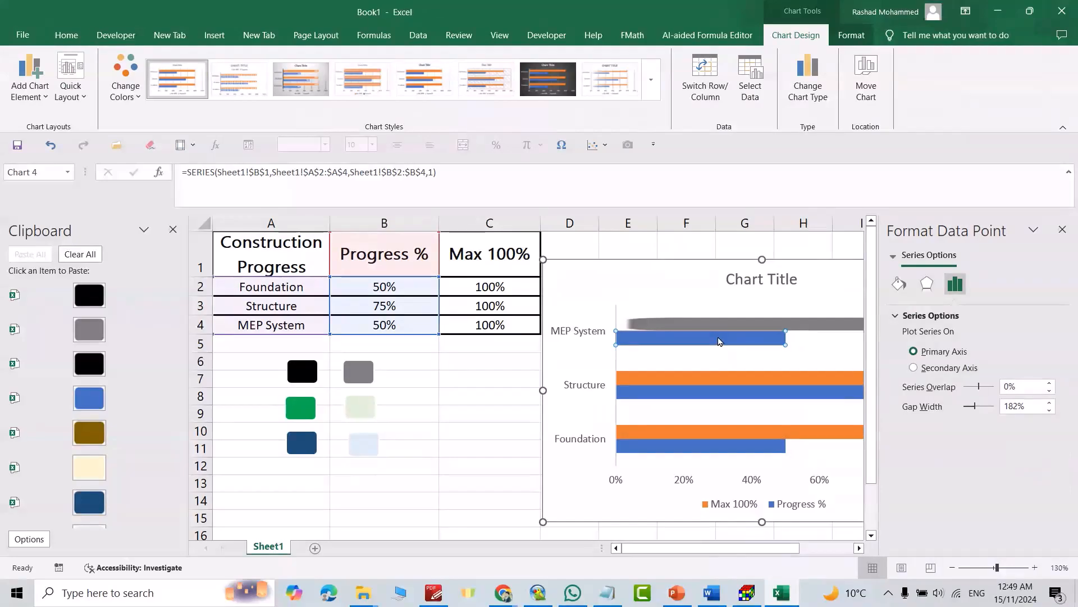
key("ctrl+v")
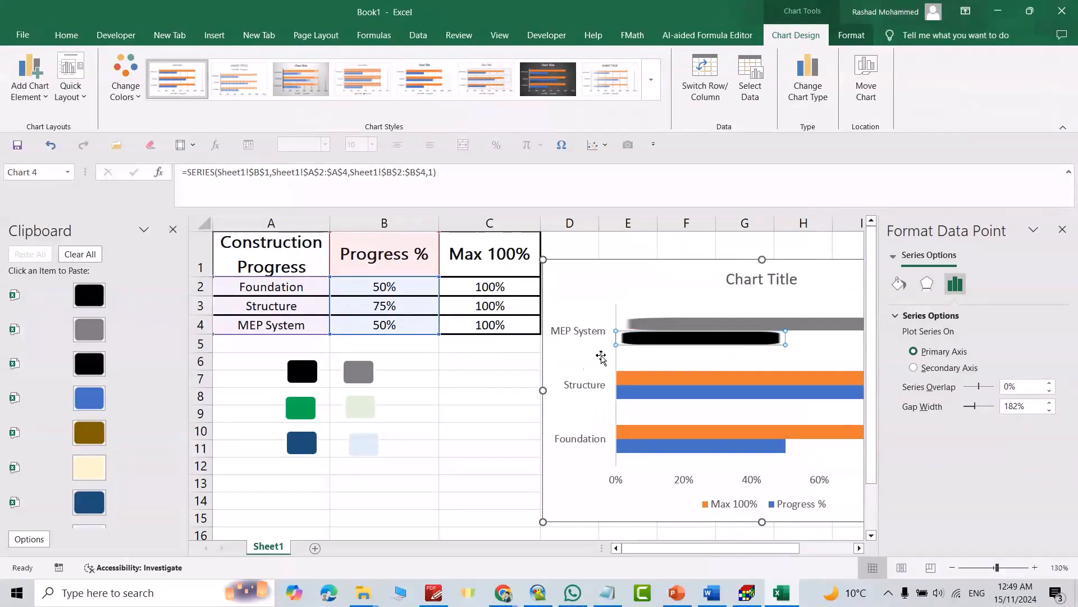
Copy the light green rounded rectangle and paste it into only the Structure bar of the Max 100% series.
left_click(366, 409)
key("ctrl+c")
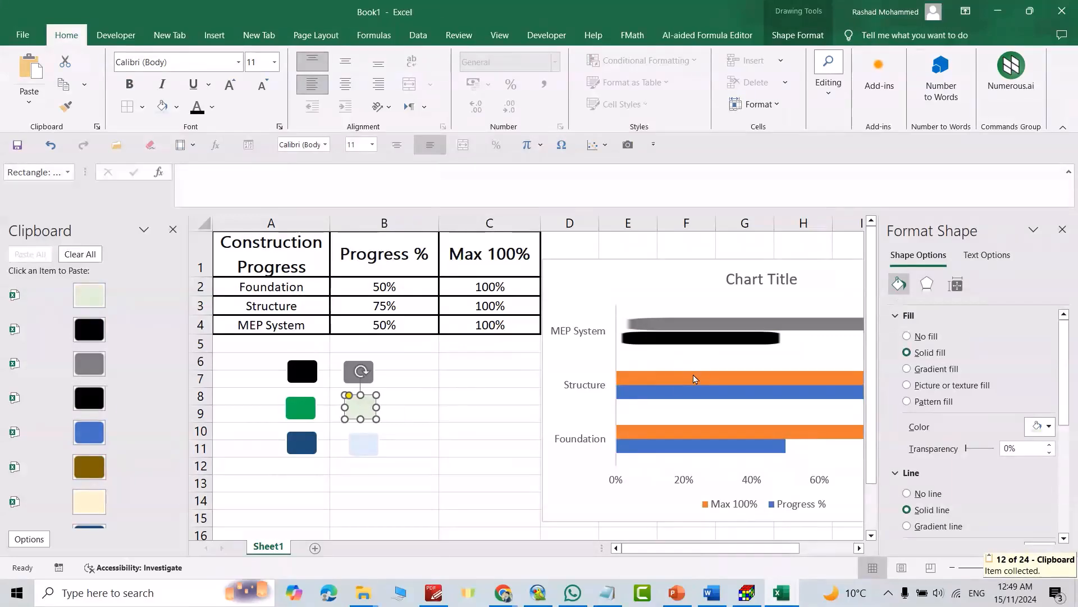
left_click(685, 383)
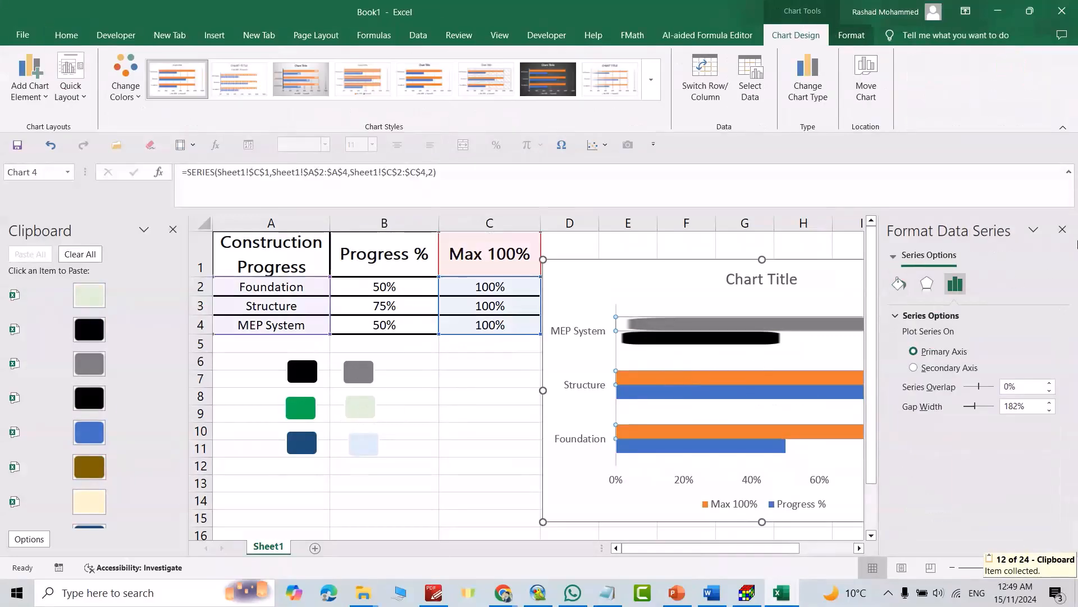
left_click(1061, 231)
left_click(699, 383)
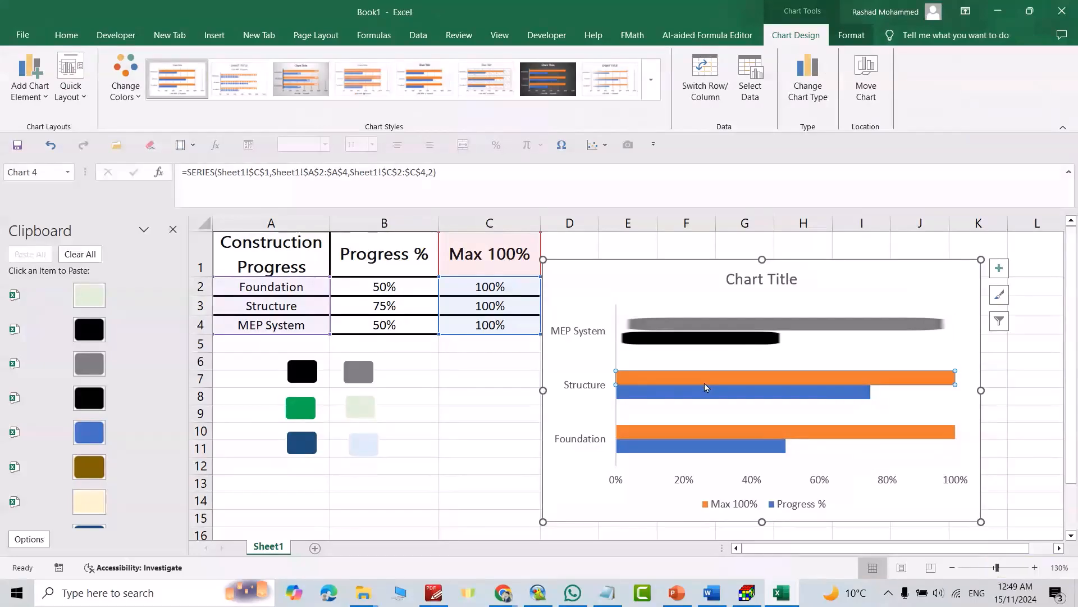
key("ctrl+v")
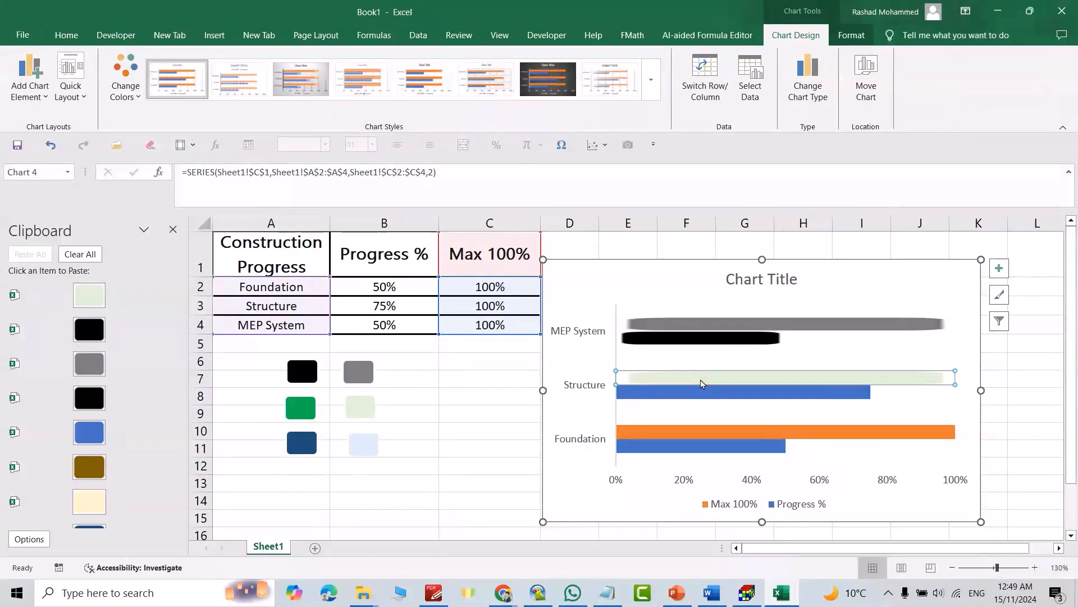
Copy the green rounded rectangle and paste it into only the Structure bar of the Progress % series.
left_click(306, 414)
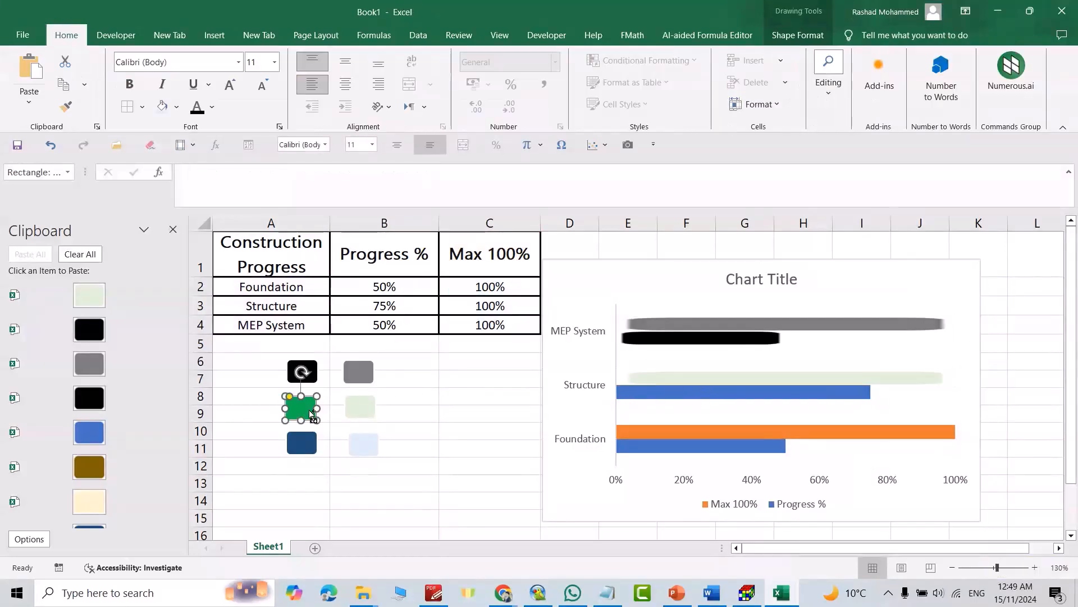
key("ctrl+c")
double_click(674, 397)
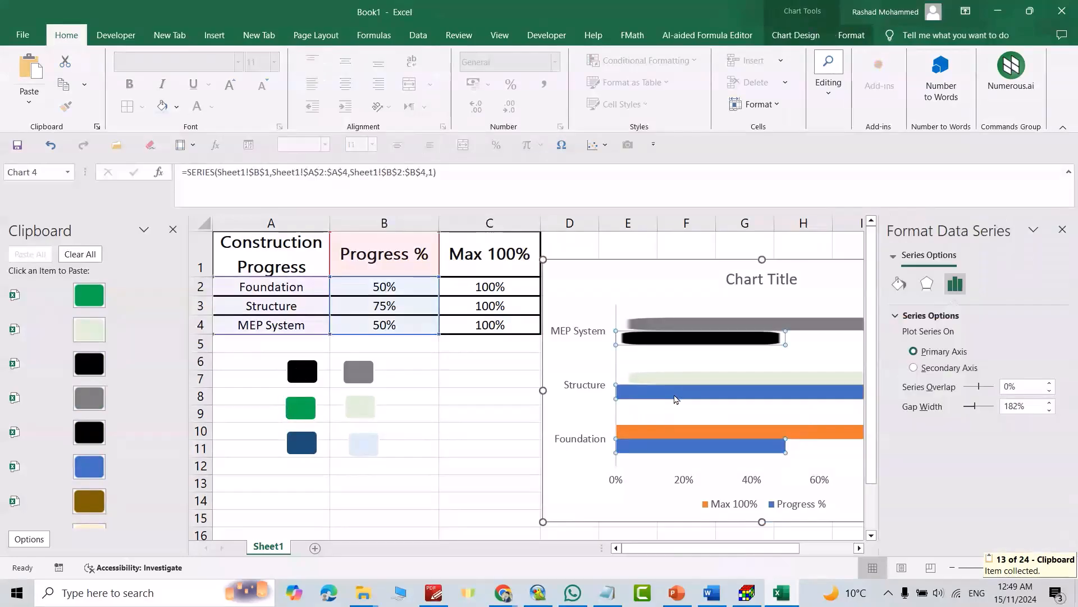
left_click(675, 398)
left_click(1062, 229)
key("ctrl+v")
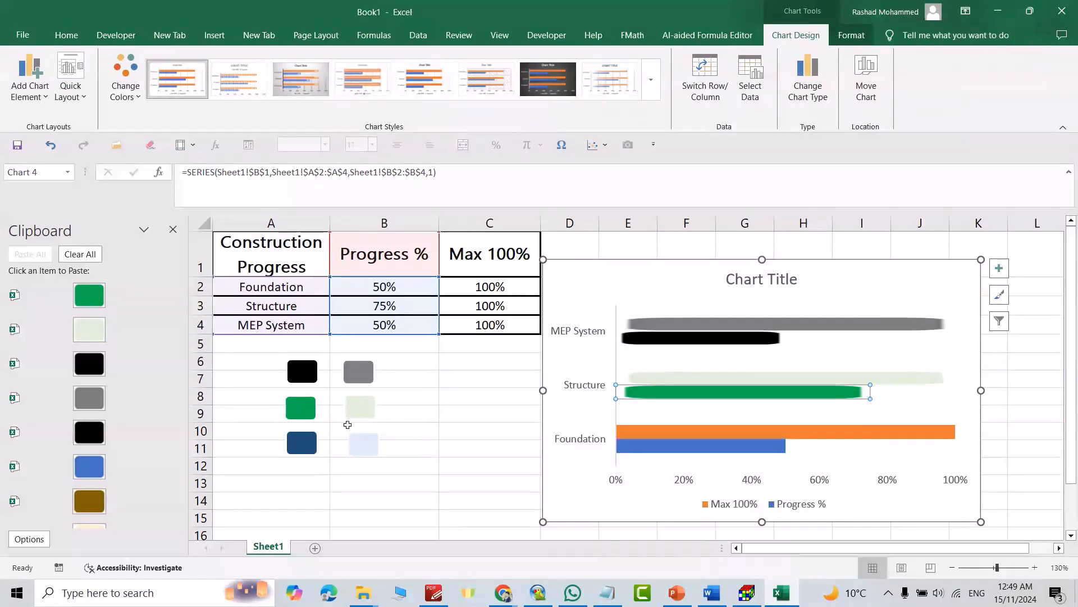
Copy the light blue rounded rectangle and paste it into only the Foundation bar of the Max 100% series.
left_click(366, 447)
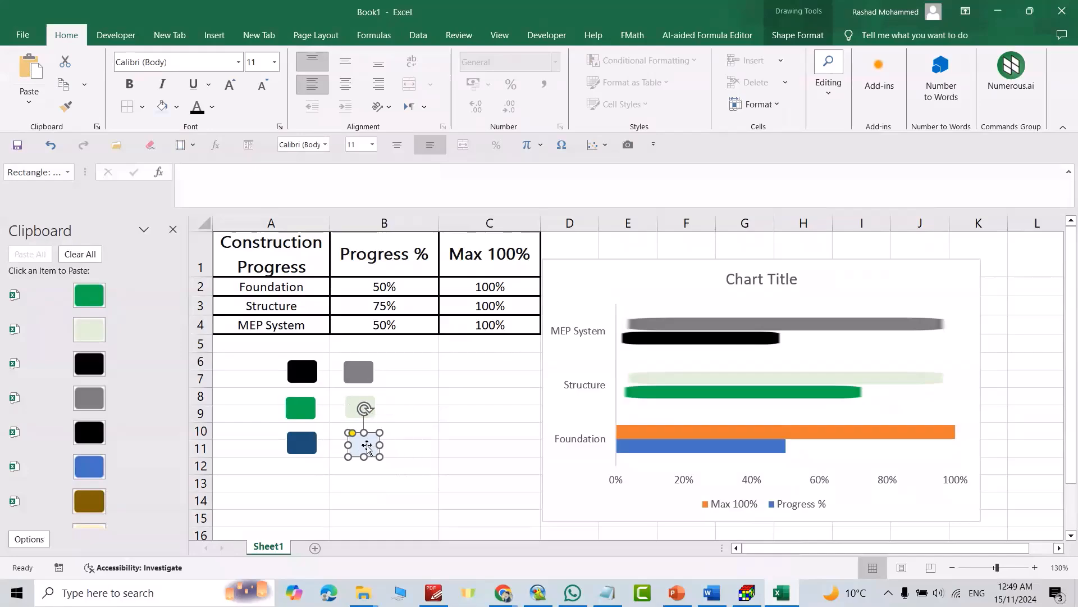
key("ctrl+c")
double_click(735, 437)
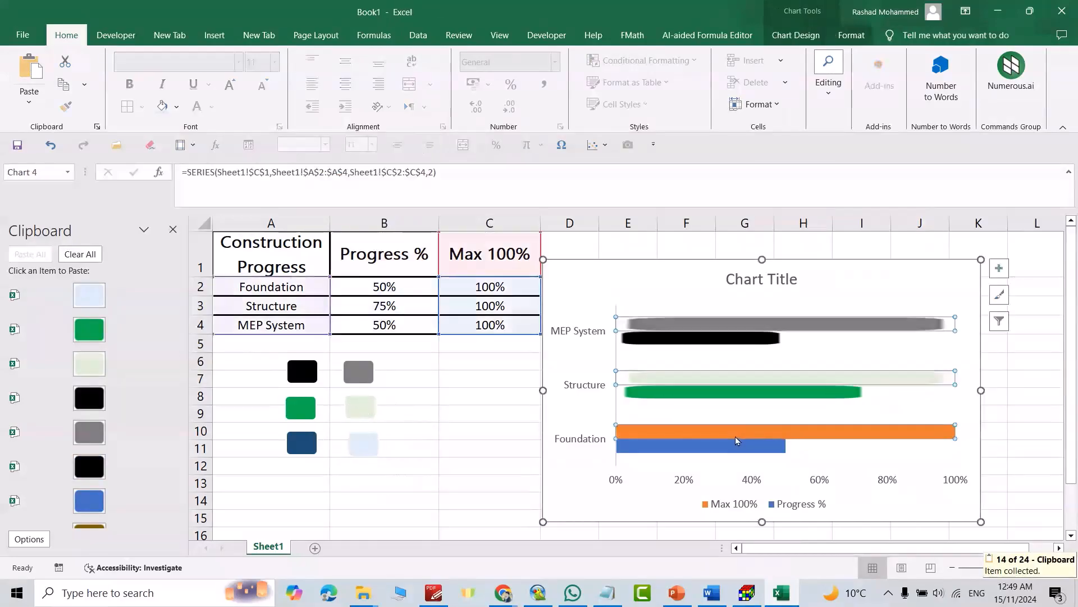
left_click(736, 440)
key("ctrl+v")
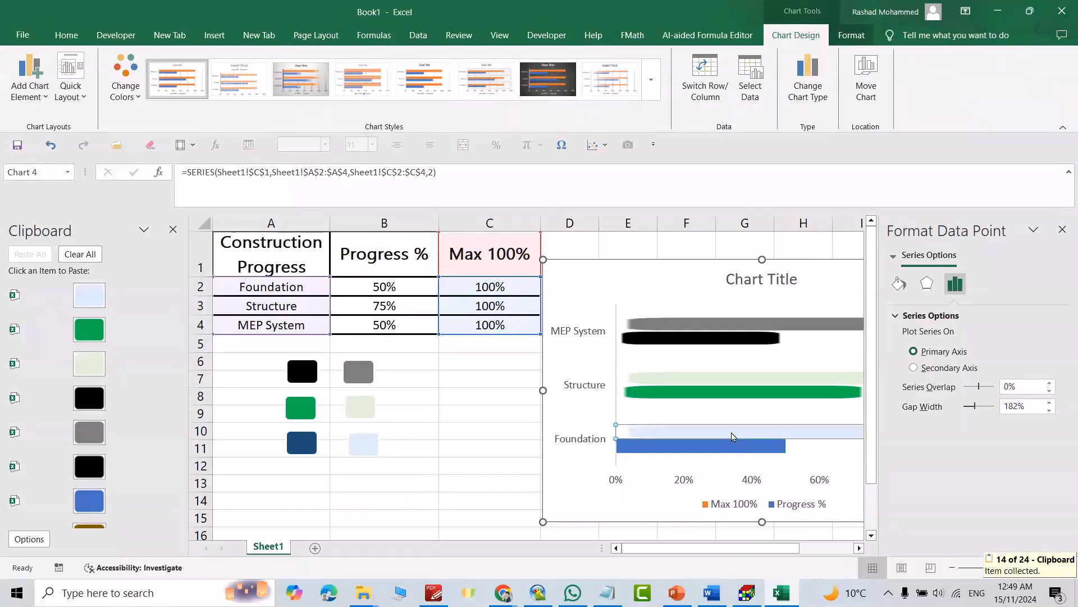
Copy the dark blue rounded rectangle and paste it into only the Foundation bar of the Progress % series.
left_click(310, 448)
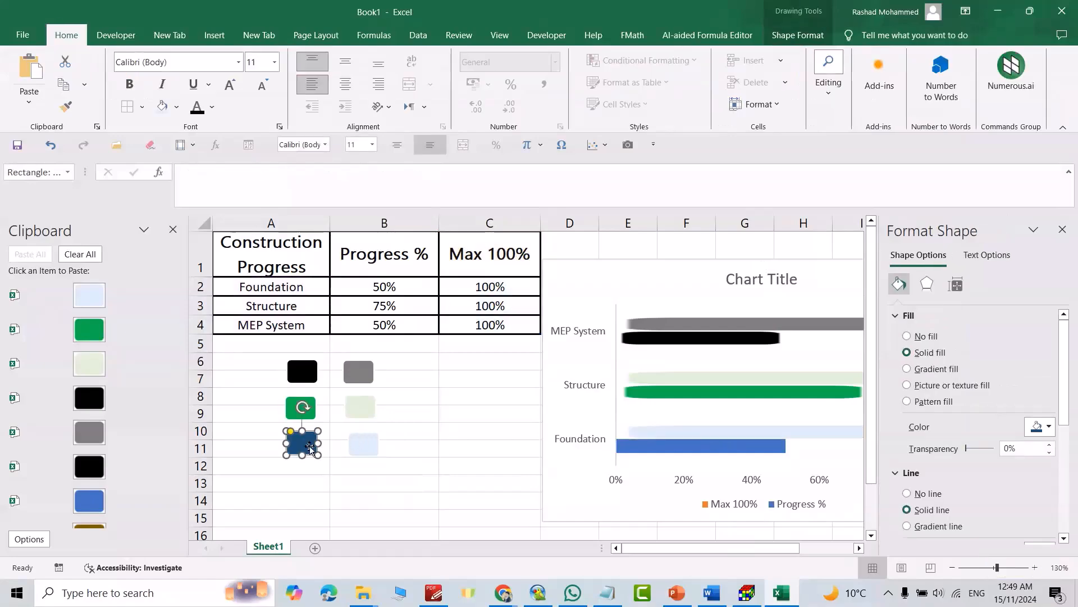
key("ctrl+c")
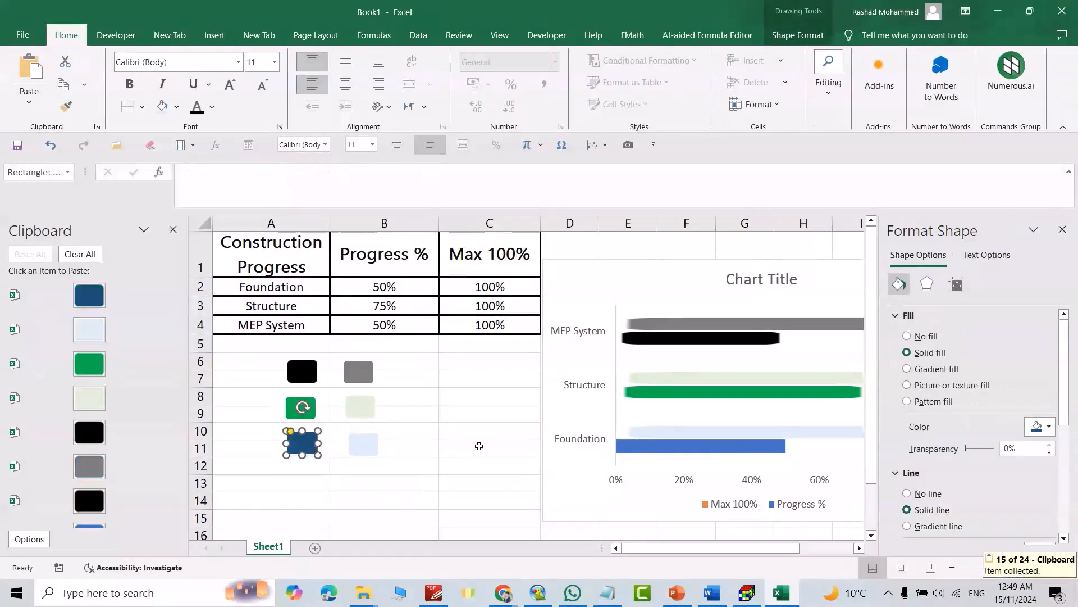
left_click(698, 451)
left_click(698, 452)
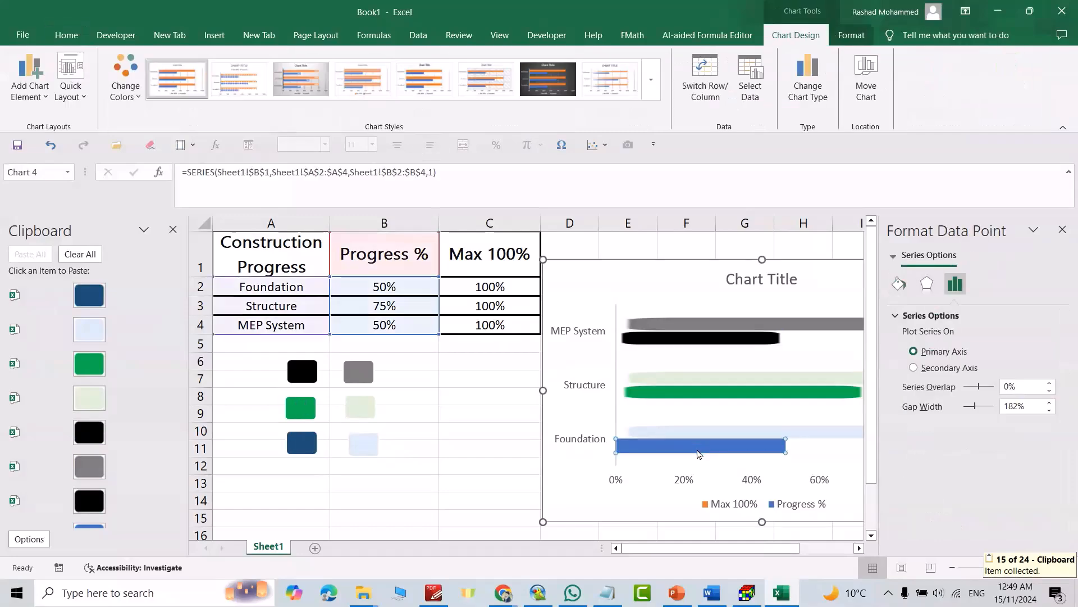
key("ctrl+v")
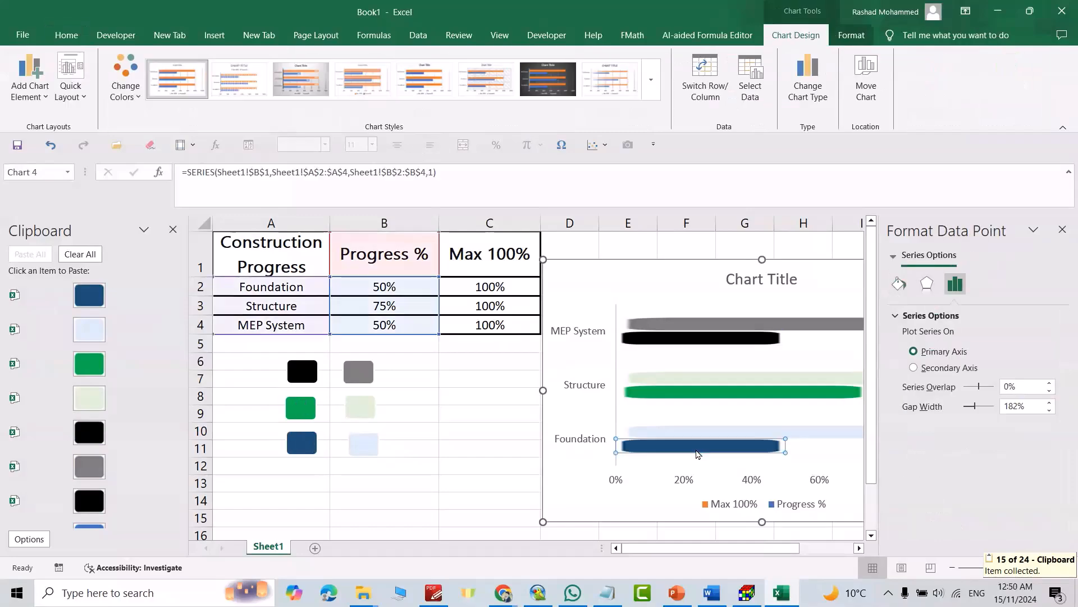
left_click(1063, 230)
key("Escape")
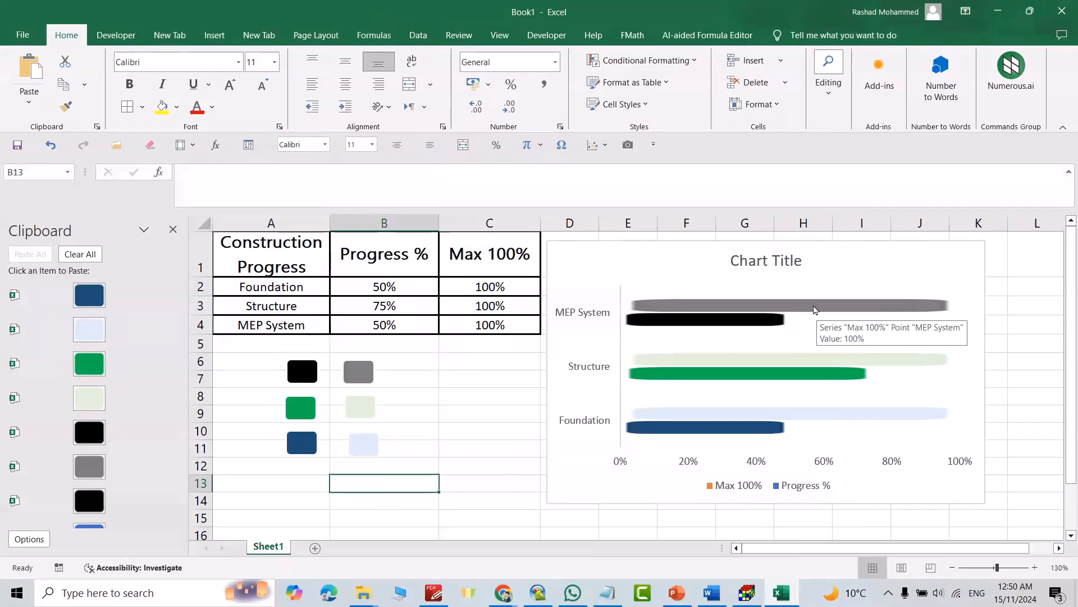
Set the picture fill of MEP System's Max 100% bar to Stack and Scale with 0.05 units per picture.
double_click(814, 309)
left_click(817, 308)
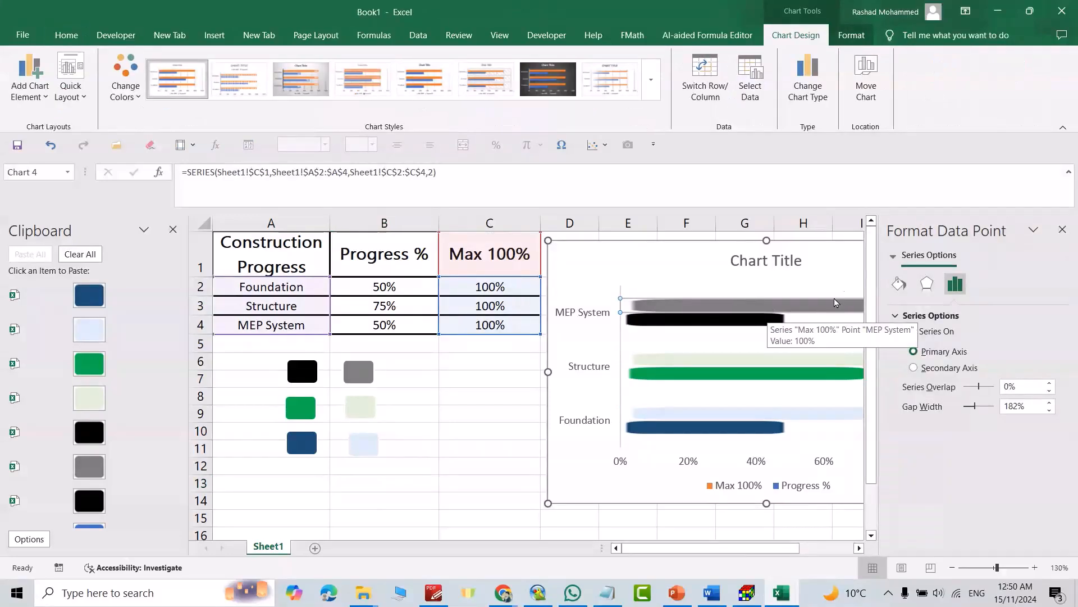
left_click(899, 284)
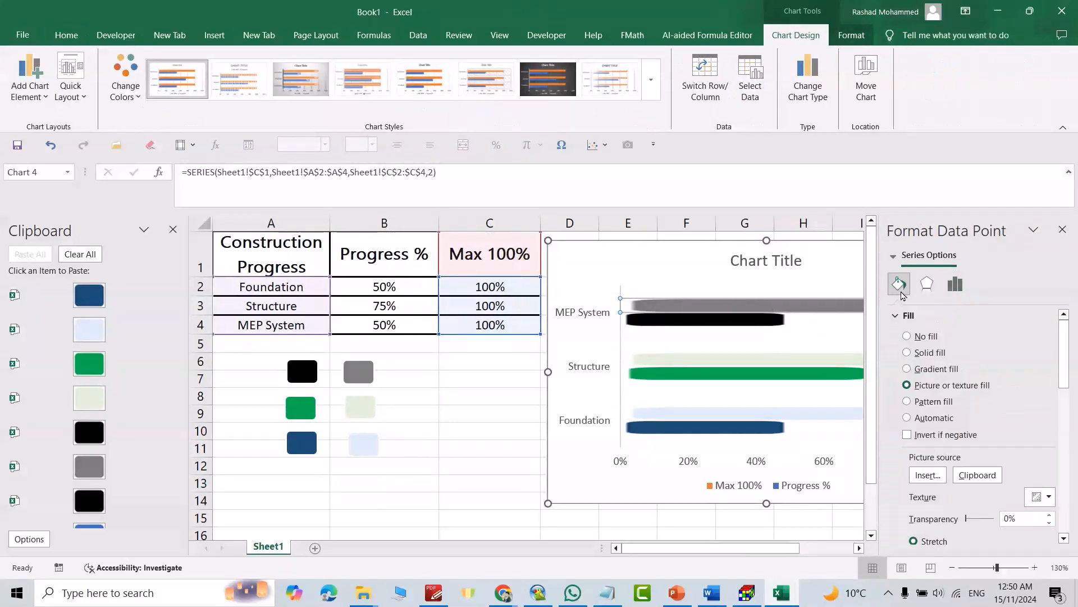
scroll(1069, 340, "down", 4)
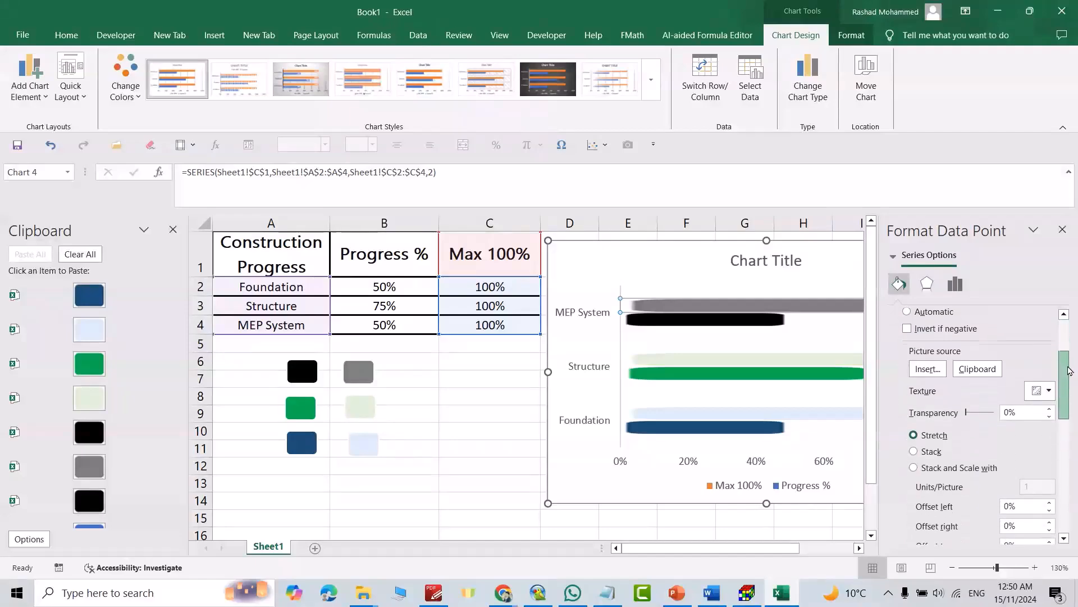
left_click(925, 456)
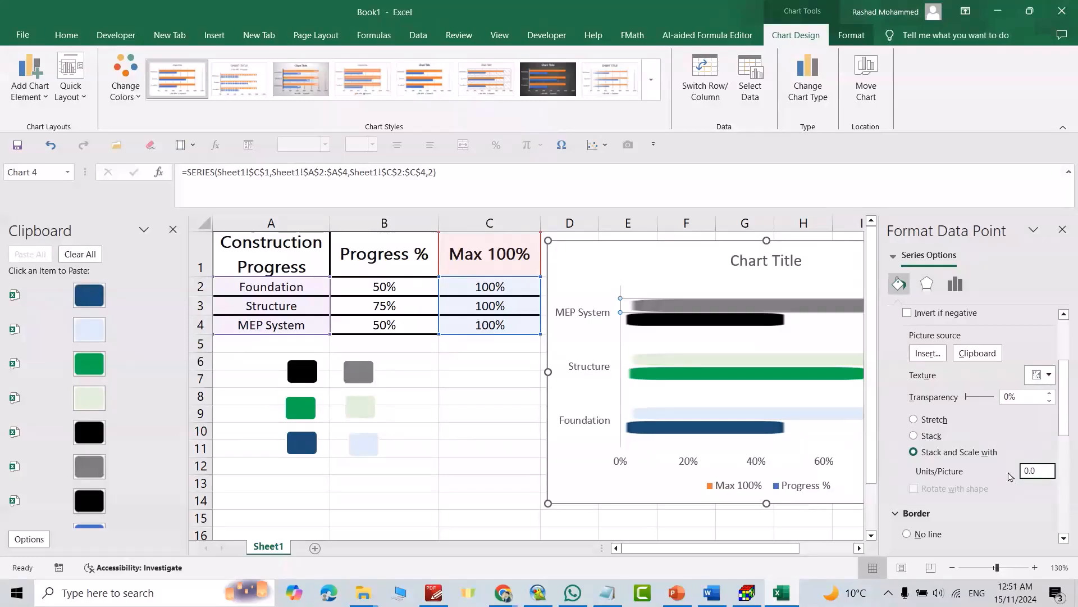
type("5")
key("Tab")
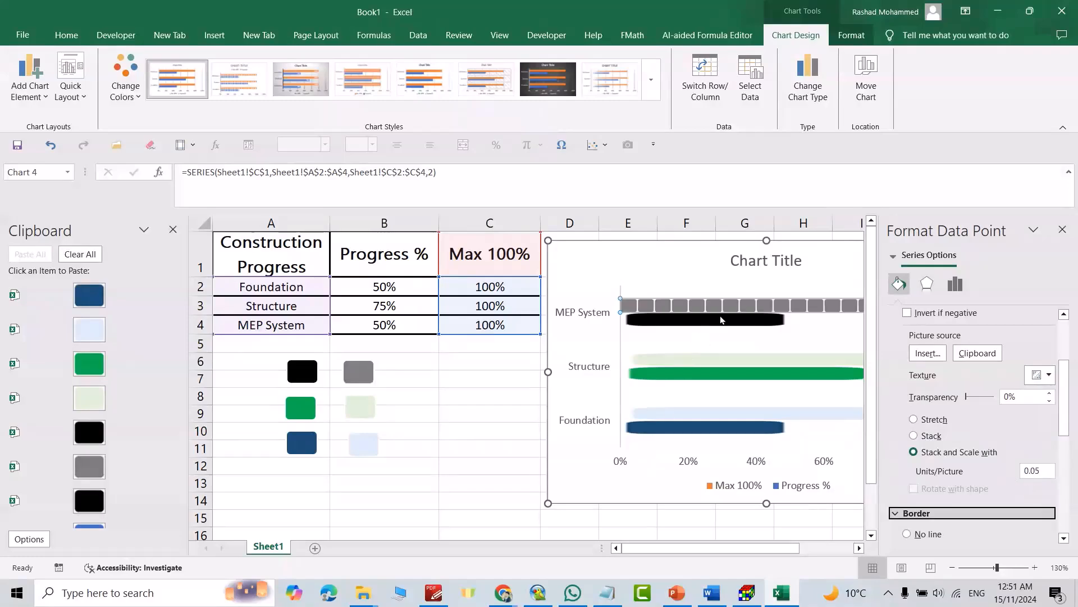
Set the picture fill of MEP System's Progress % bar to Stack and Scale with 0.05 units per picture.
left_click(724, 373)
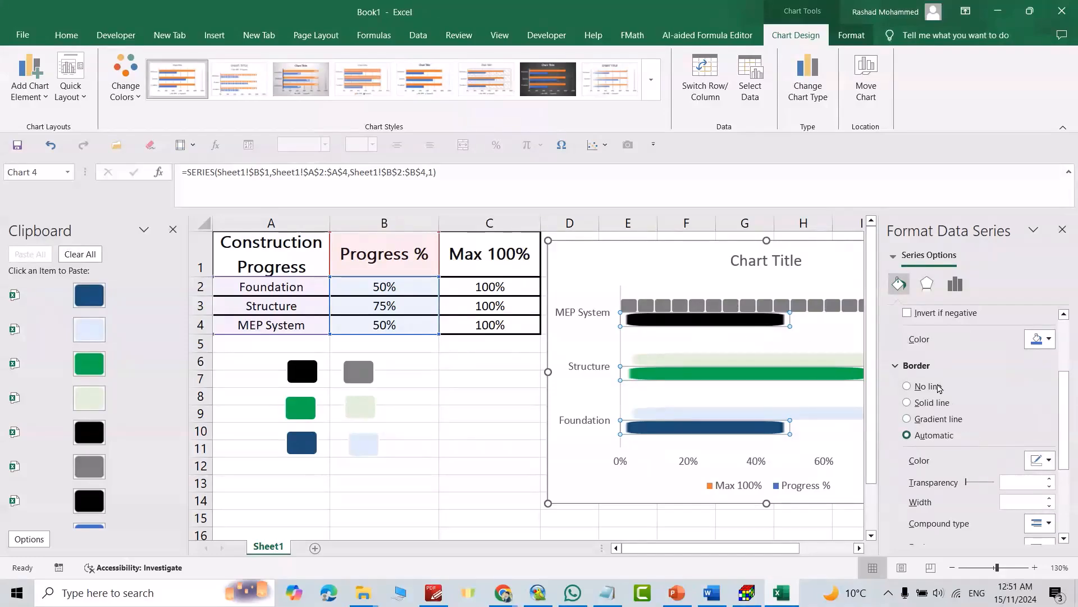
scroll(938, 382, "down", 3)
scroll(951, 410, "up", 4)
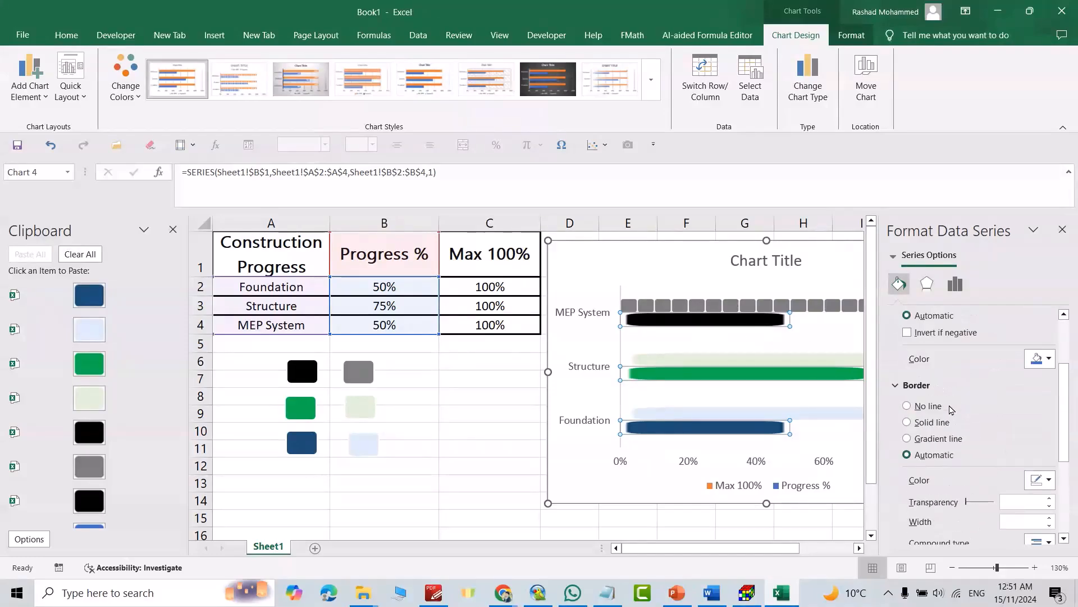
scroll(944, 382, "up", 2)
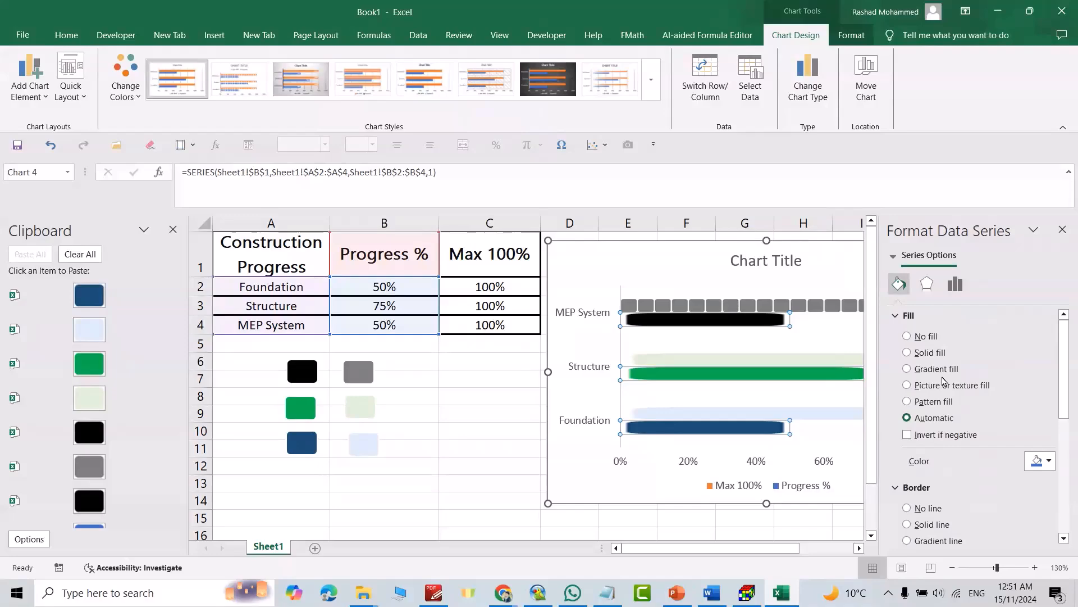
left_click(710, 327)
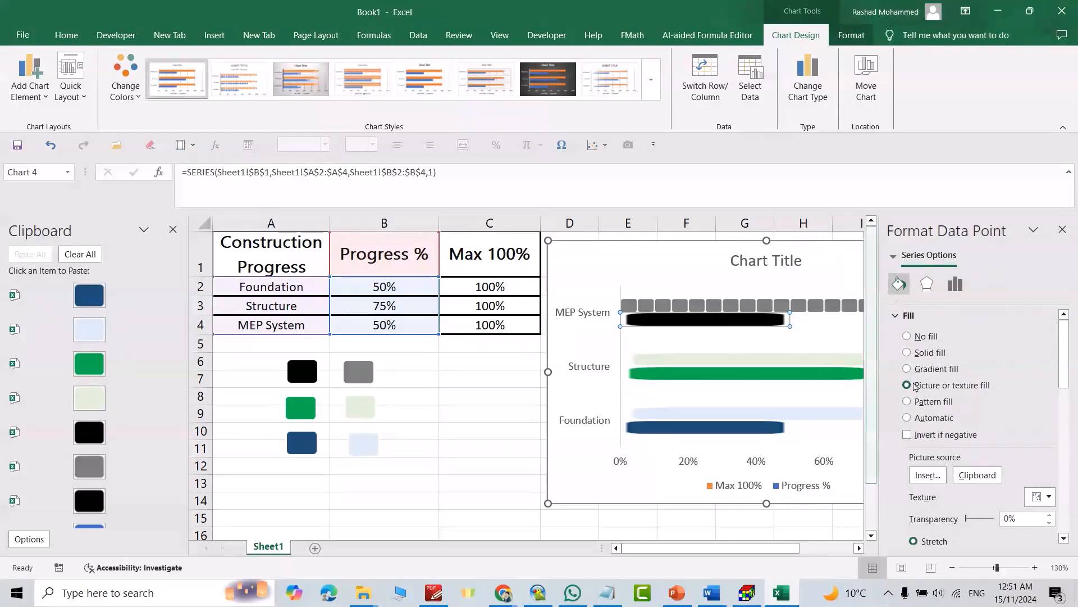
scroll(968, 411, "down", 3)
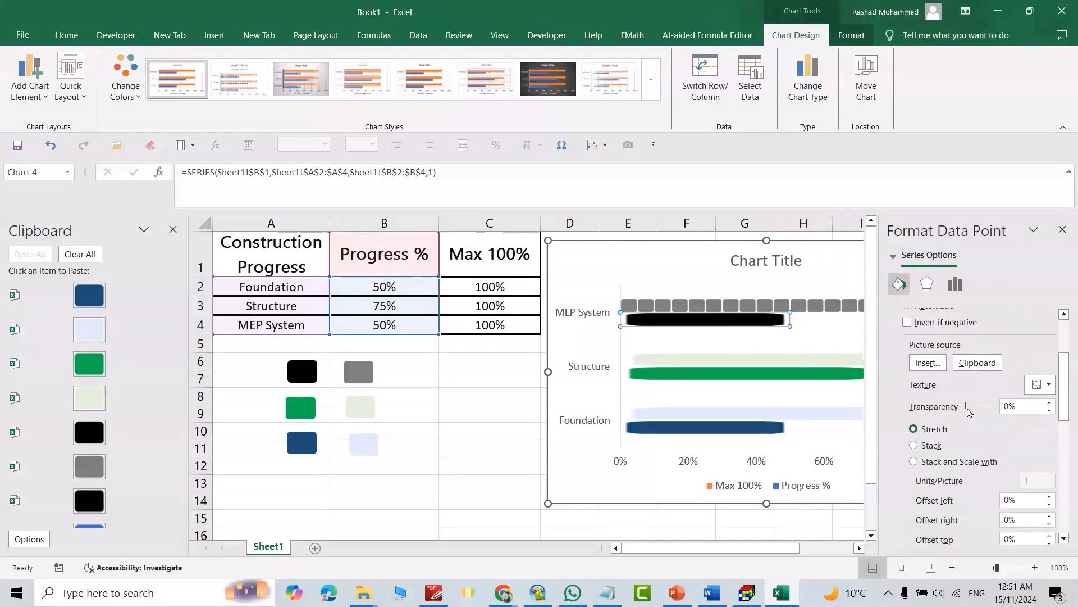
left_click(941, 465)
left_click(1023, 481)
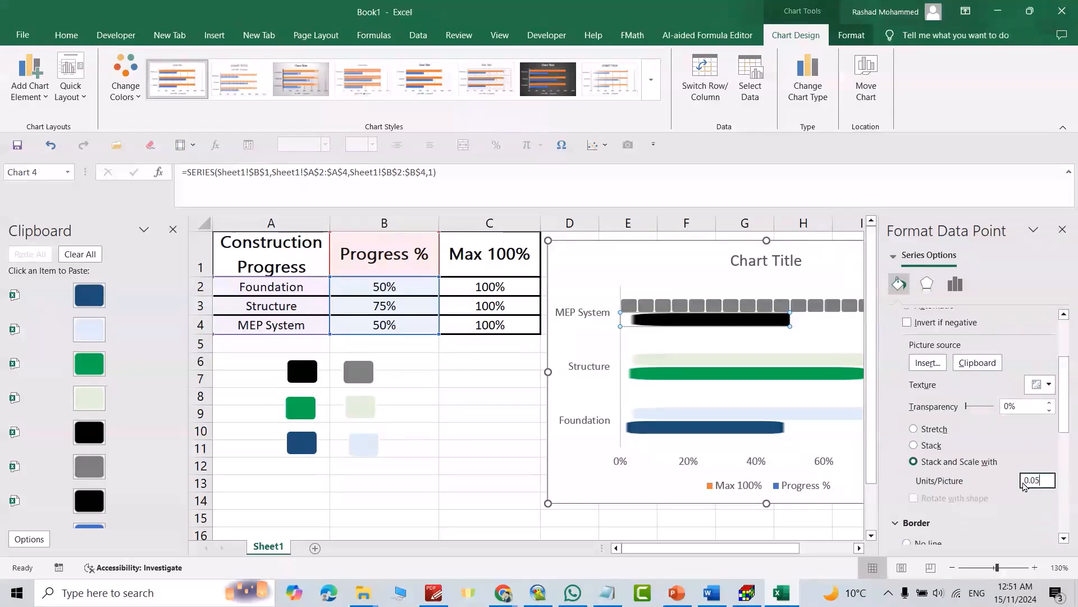
type("0.05")
key("Tab")
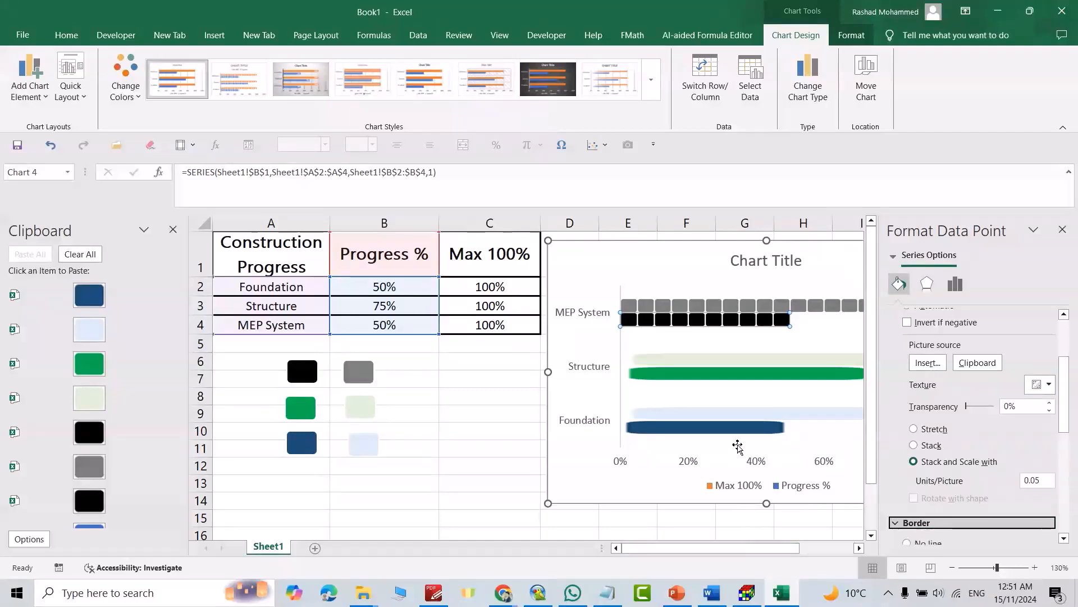
Close the Clipboard pane and set Structure's Max 100% bar fill to Stack and Scale with 0.05 units per picture.
left_click(715, 364)
left_click(713, 364)
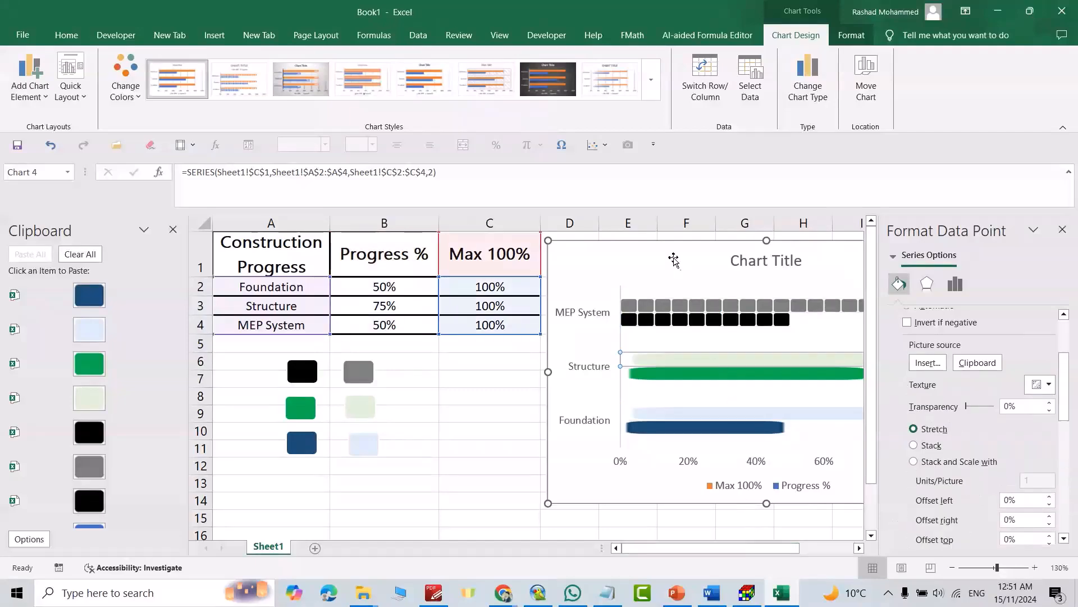
left_click(172, 229)
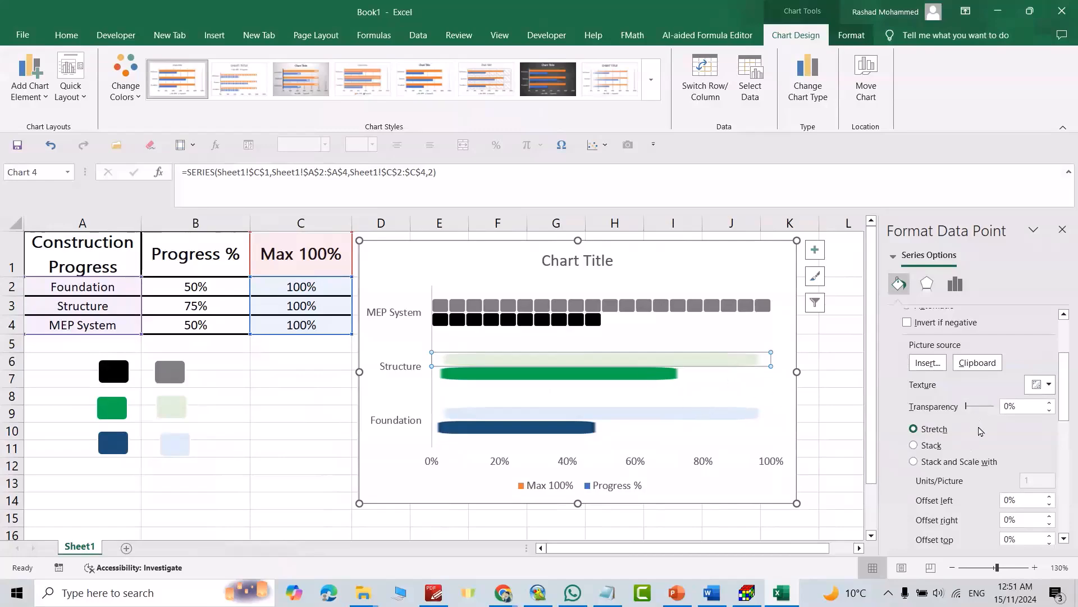
left_click(950, 463)
left_click_drag(1037, 483, 1021, 484)
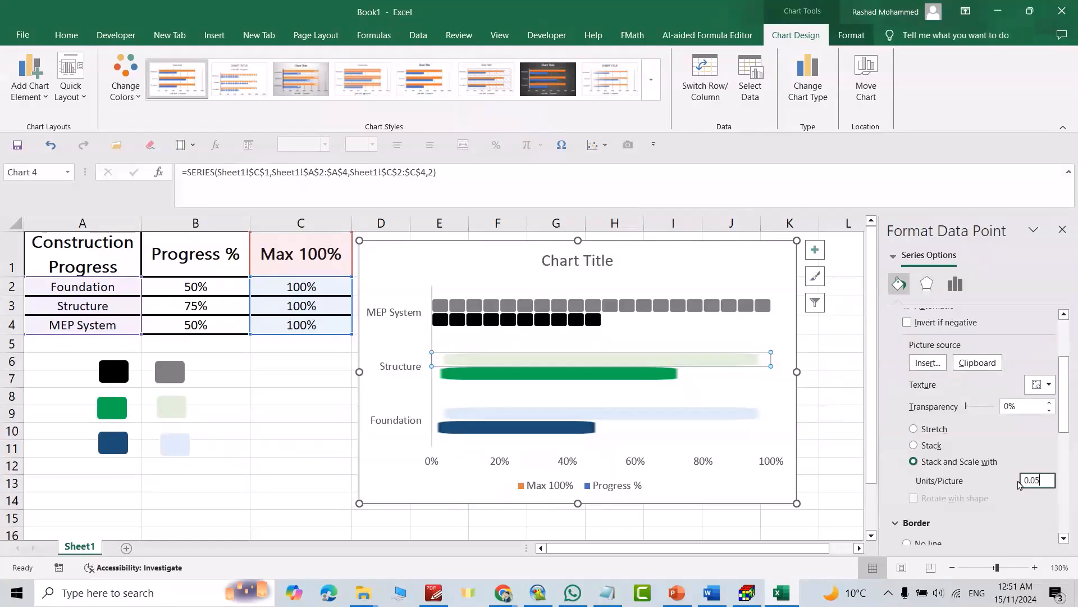
key("Tab")
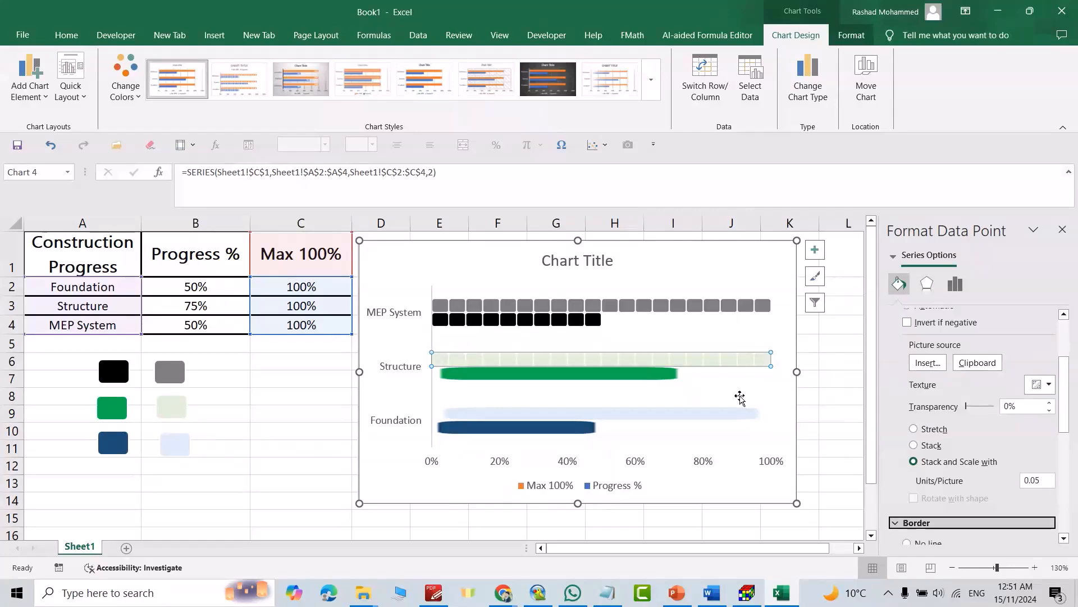
Set the picture fill of Structure's Progress % bar to Stack and Scale with 0.05 units per picture.
left_click(633, 381)
left_click(633, 381)
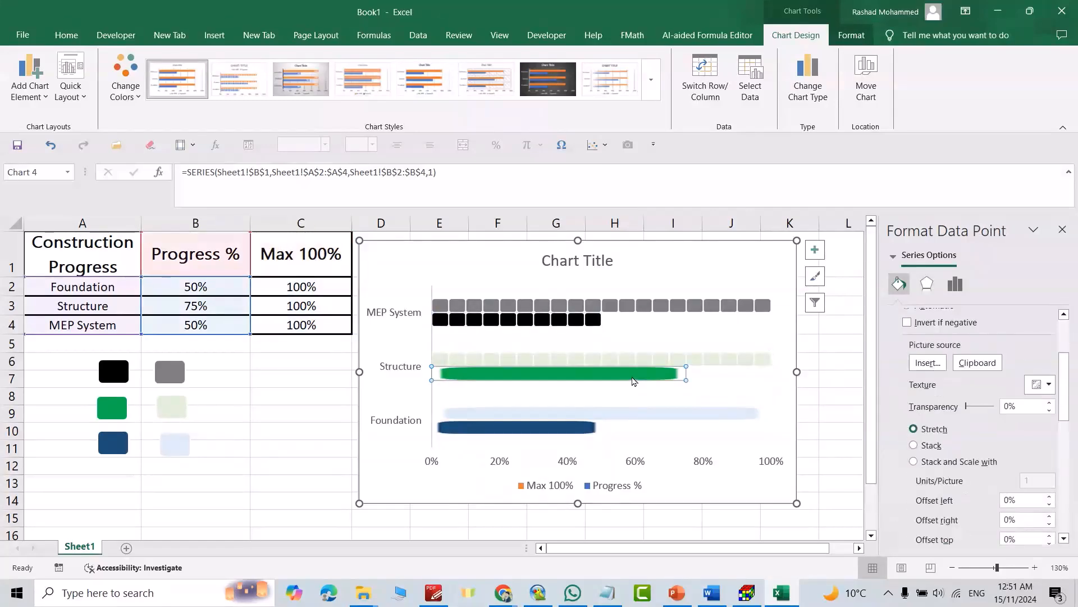
scroll(989, 447, "down", 1)
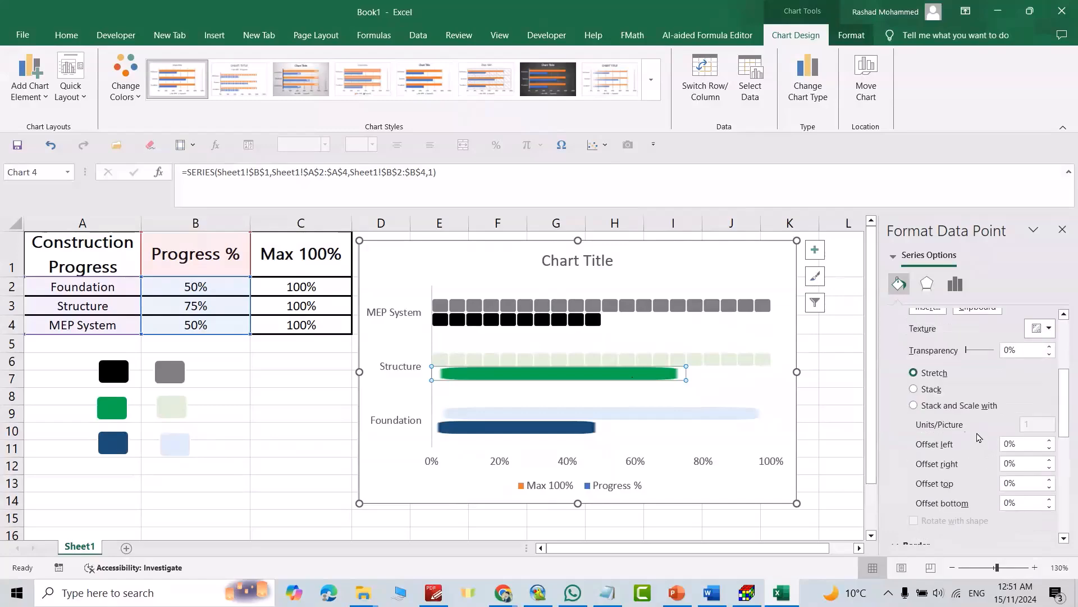
left_click(941, 407)
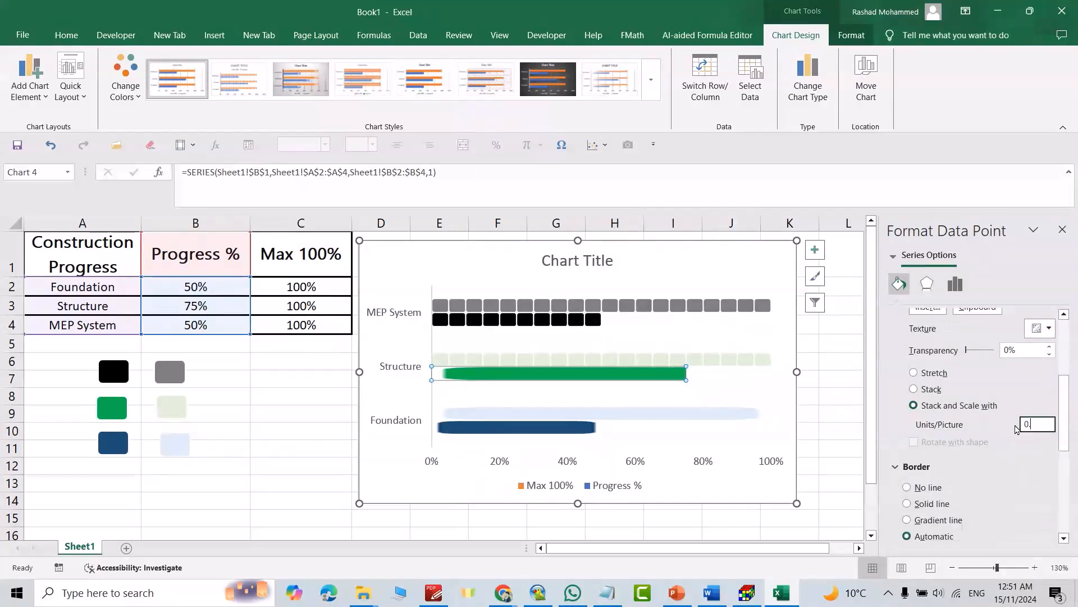
key("Tab")
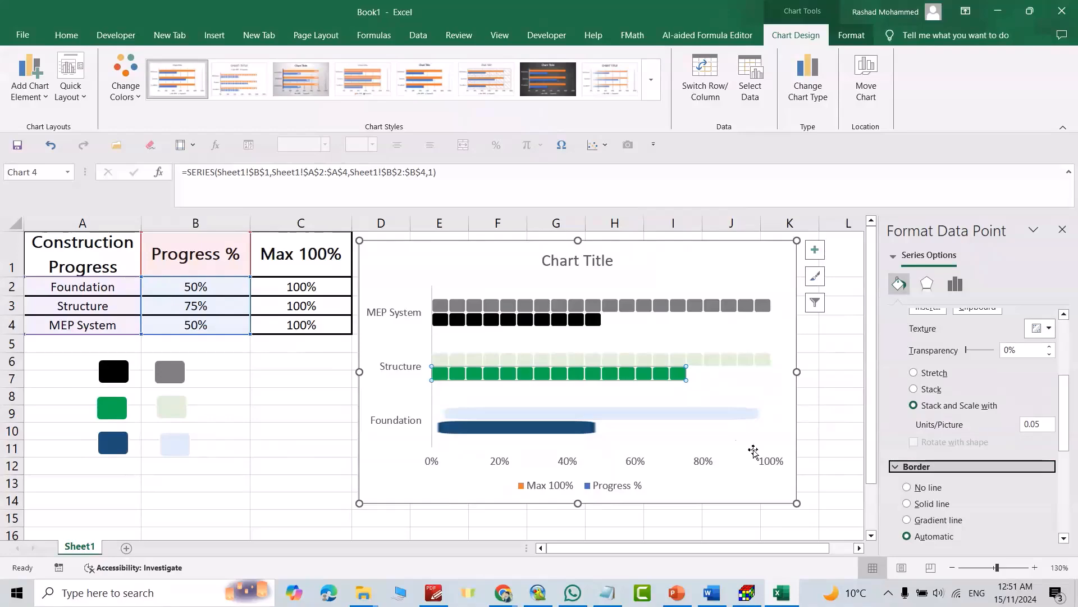
Set the picture fill of Foundation's Max 100% bar to Stack and Scale with 0.05 units per picture.
left_click(669, 416)
left_click(677, 415)
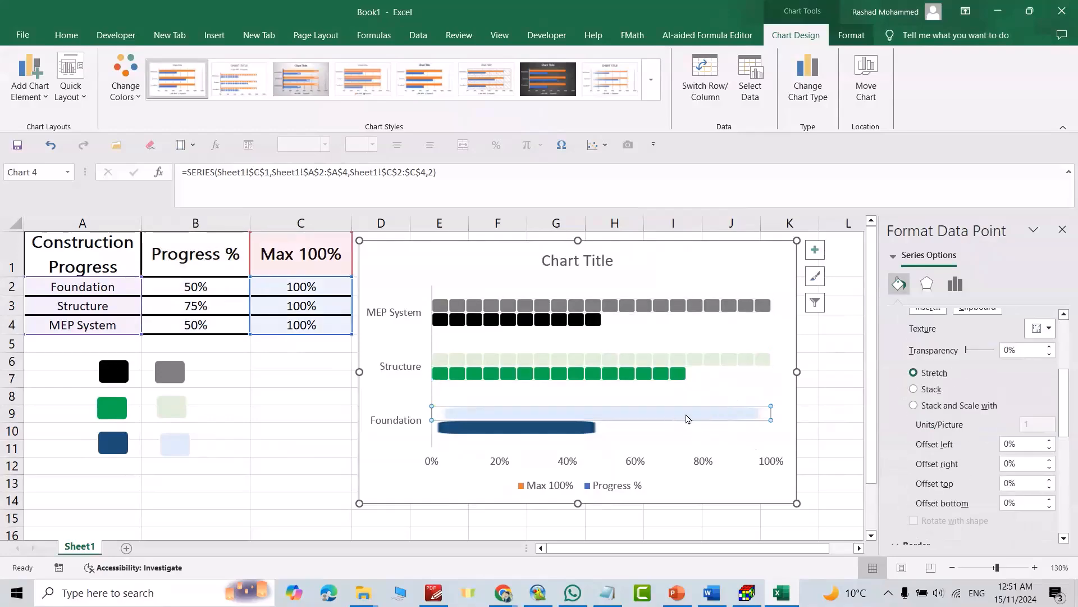
left_click(972, 406)
left_click(1024, 426)
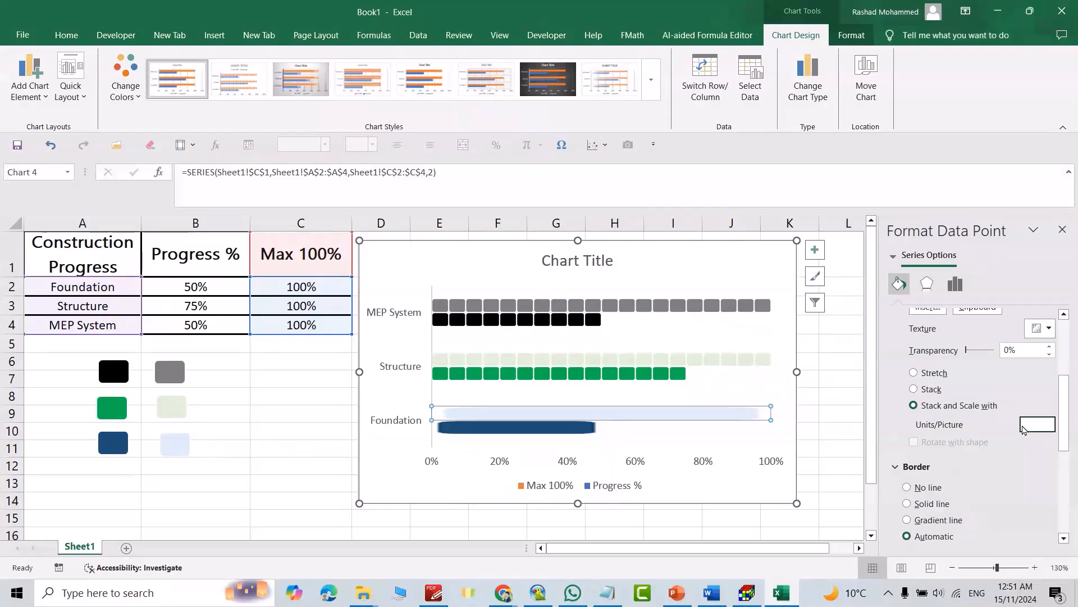
type("0.05")
key("Tab")
Set the picture fill of Foundation's Progress % bar to Stack and Scale with 0.05 units per picture.
left_click(536, 435)
left_click(536, 433)
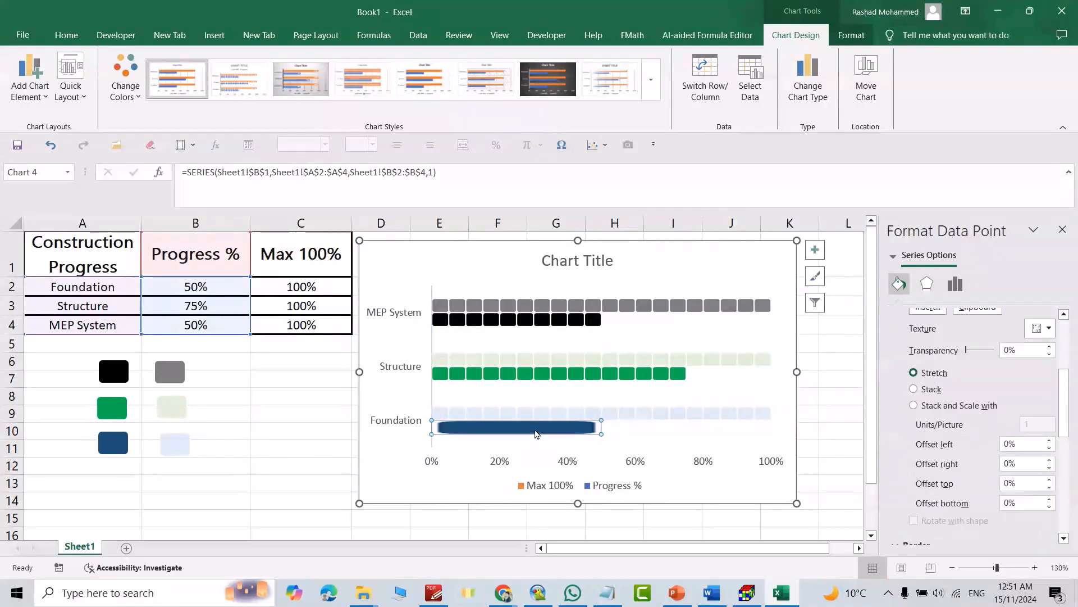
left_click(980, 408)
left_click(1022, 428)
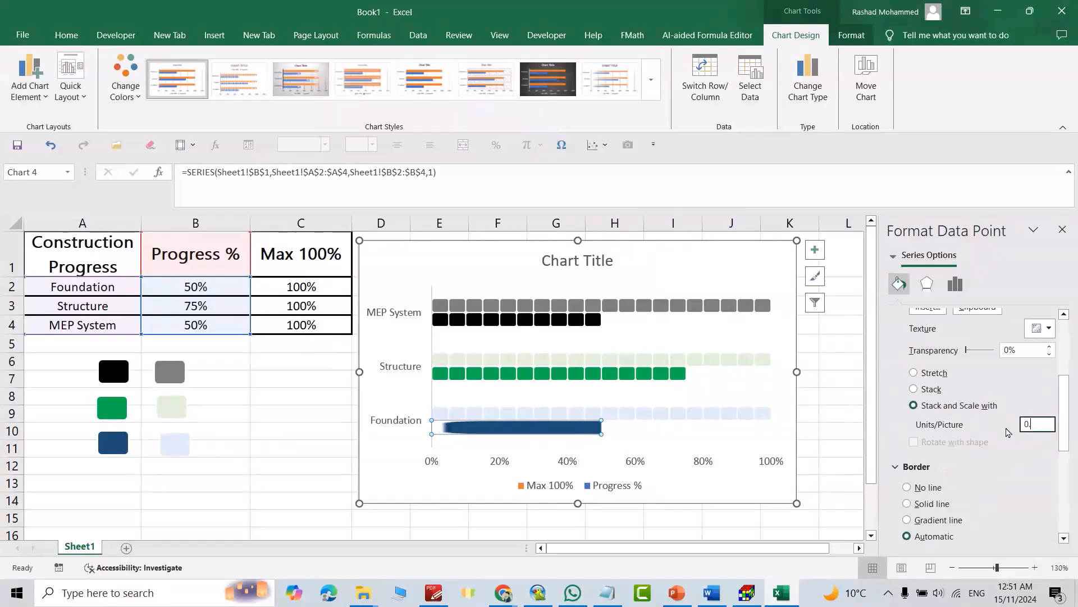
type("0.05")
key("Tab")
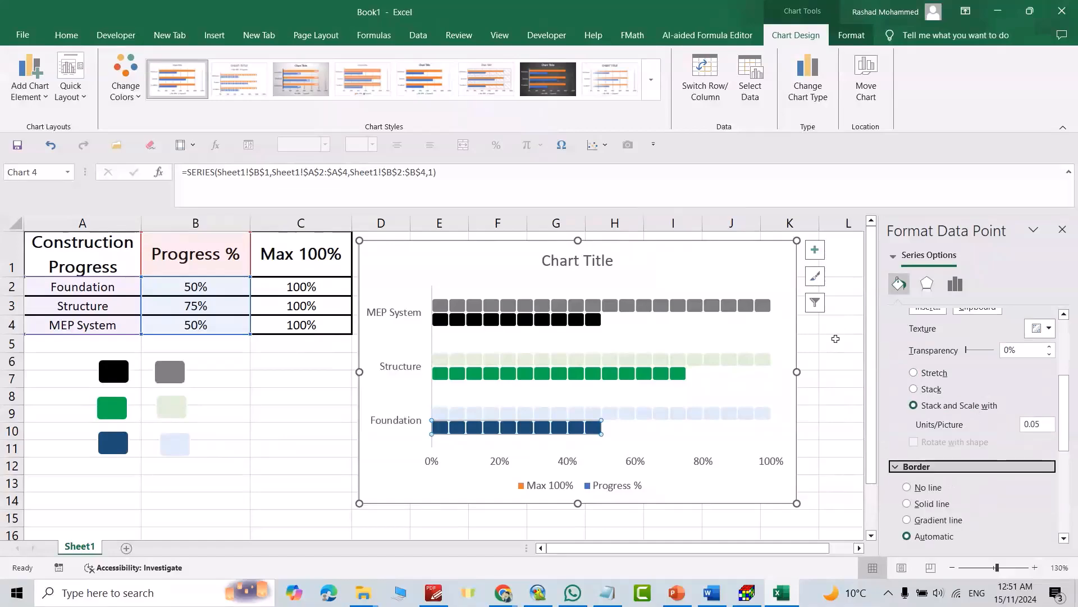
Set the chart's series overlap to 100% and its gap width to 25%.
left_click(961, 286)
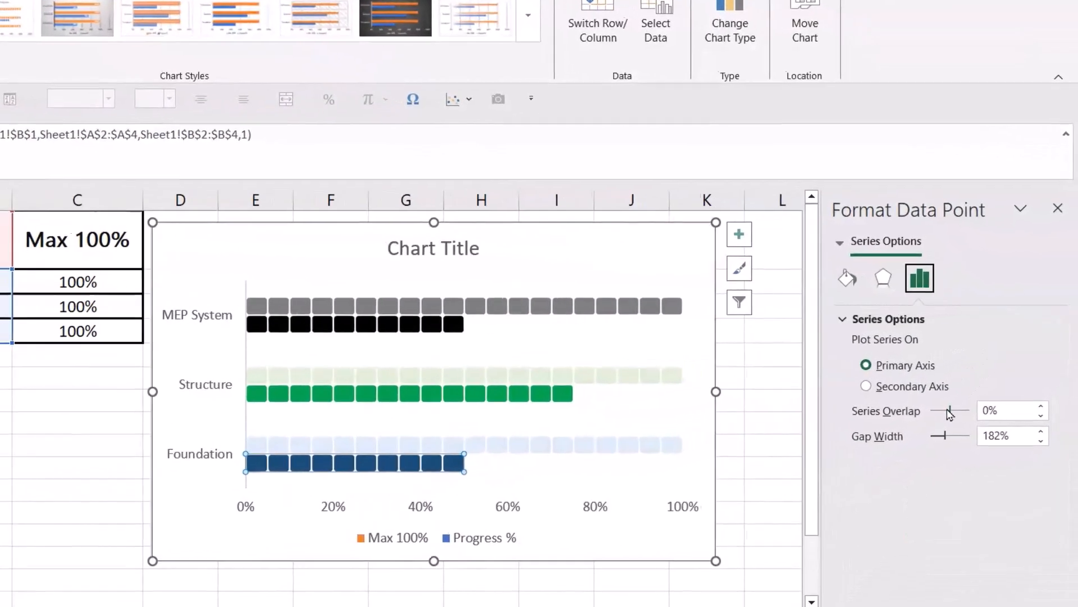
left_click_drag(948, 419, 976, 439)
type("2")
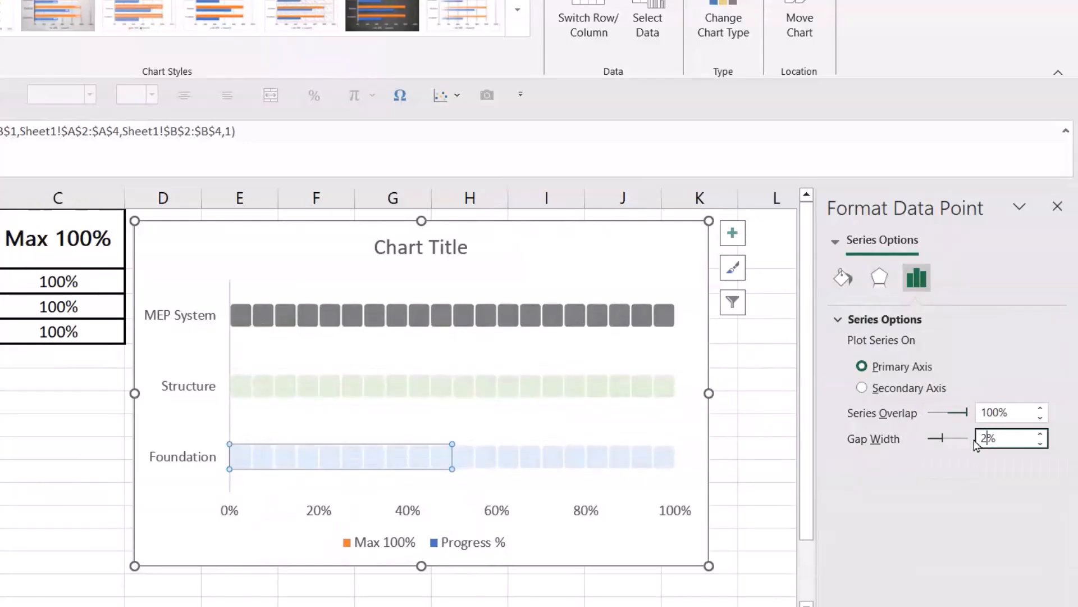
type("5")
key("Return")
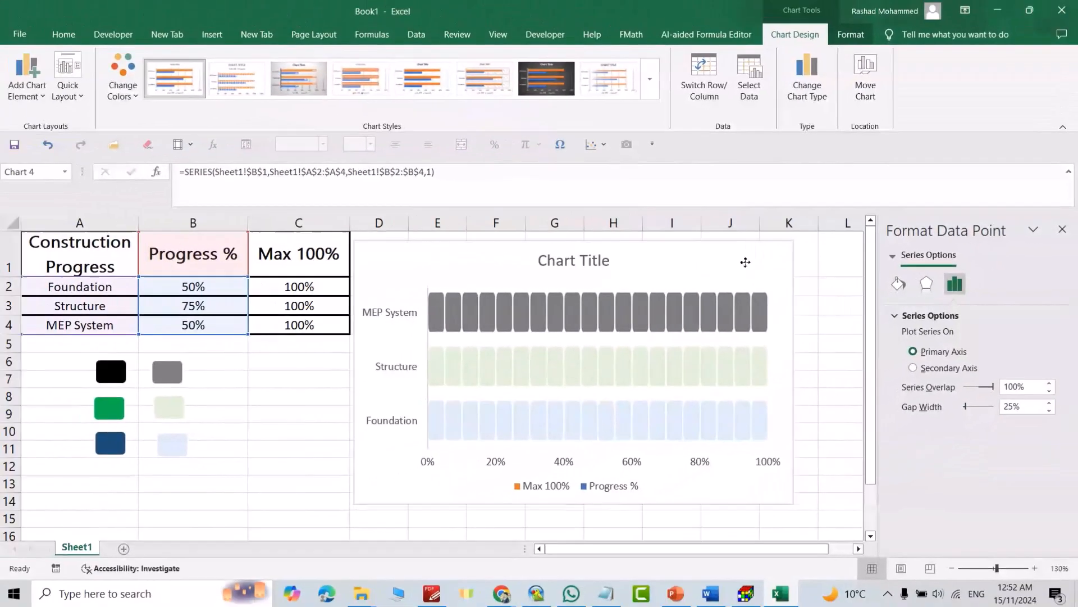
Reorder the chart's data series so that Progress % comes after Max 100%, and shift the chart slightly.
left_click(647, 250)
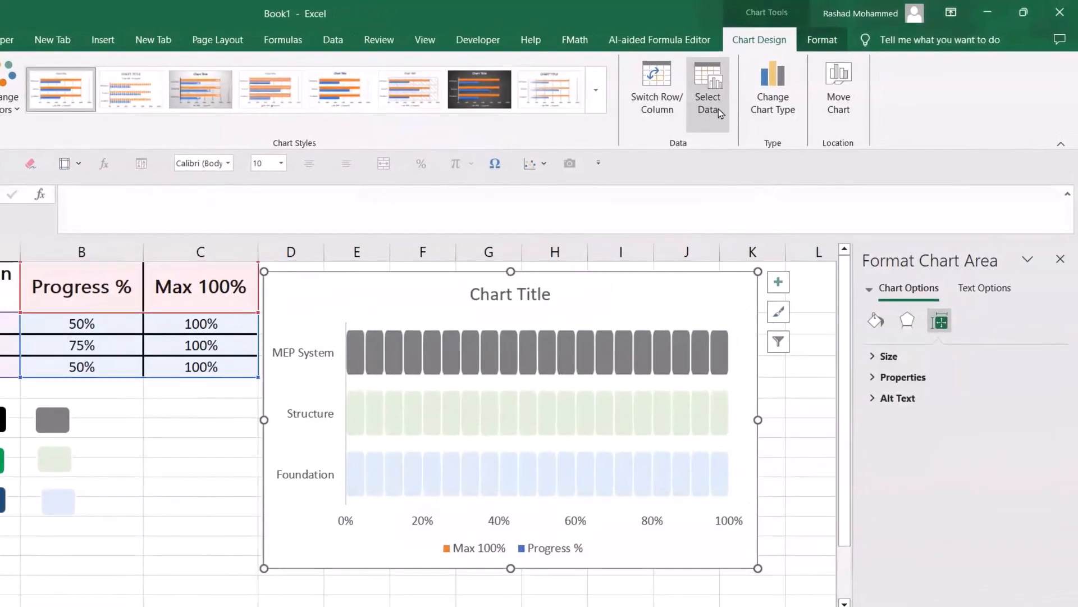
left_click(718, 111)
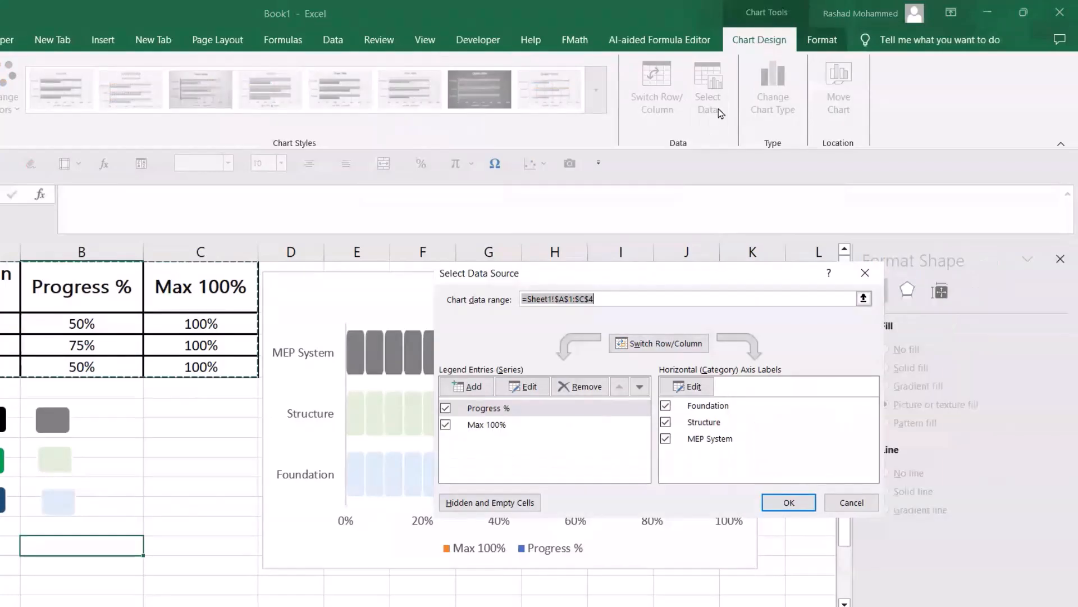
left_click(640, 386)
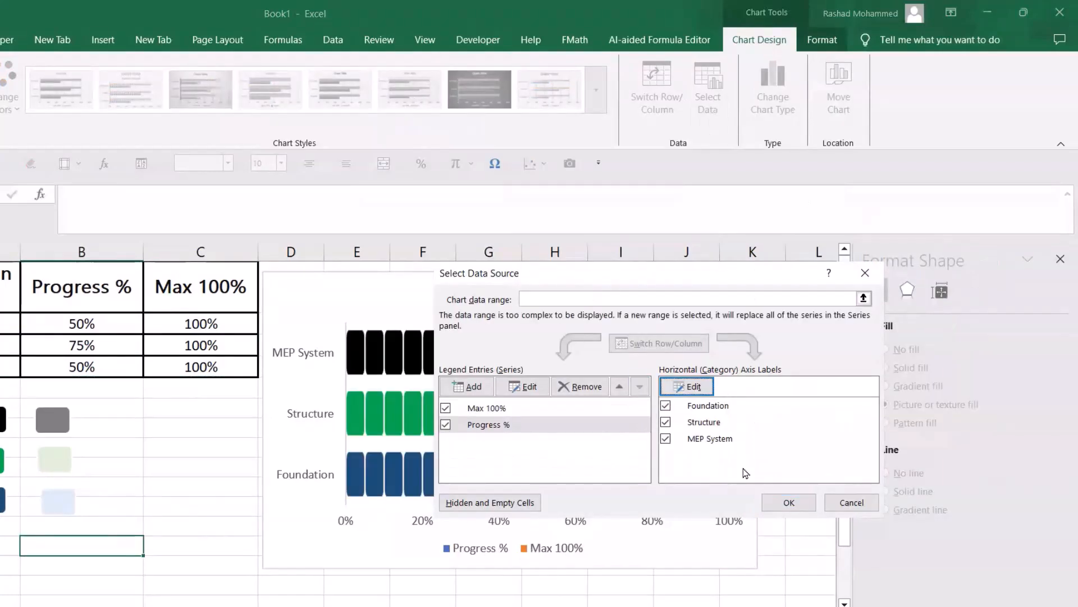
left_click(789, 503)
left_click_drag(693, 301, 689, 307)
Add data labels to the Max 100% series.
left_click(708, 363)
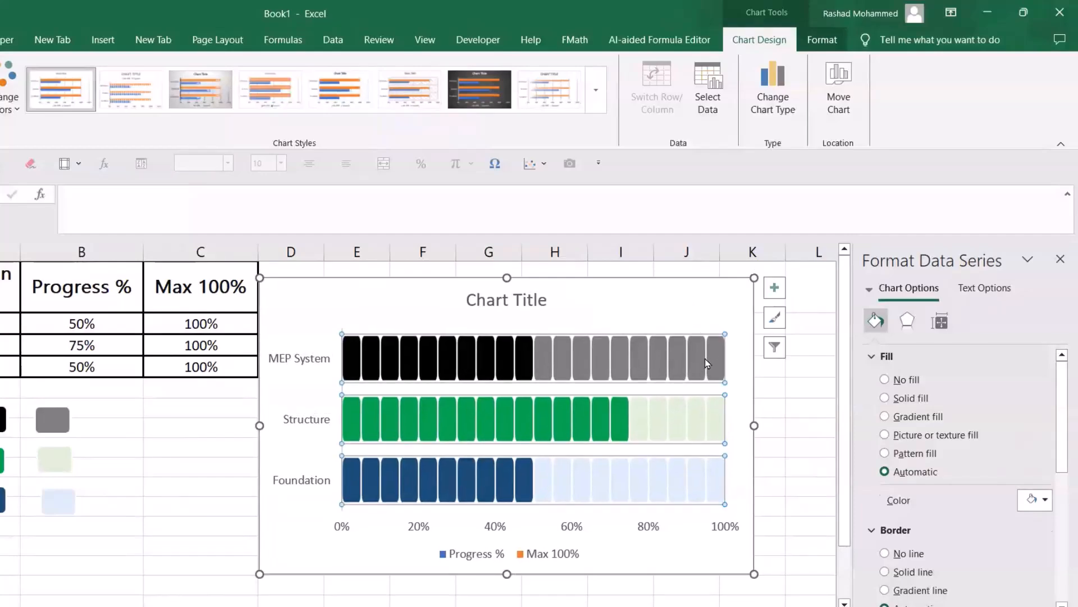
right_click(708, 364)
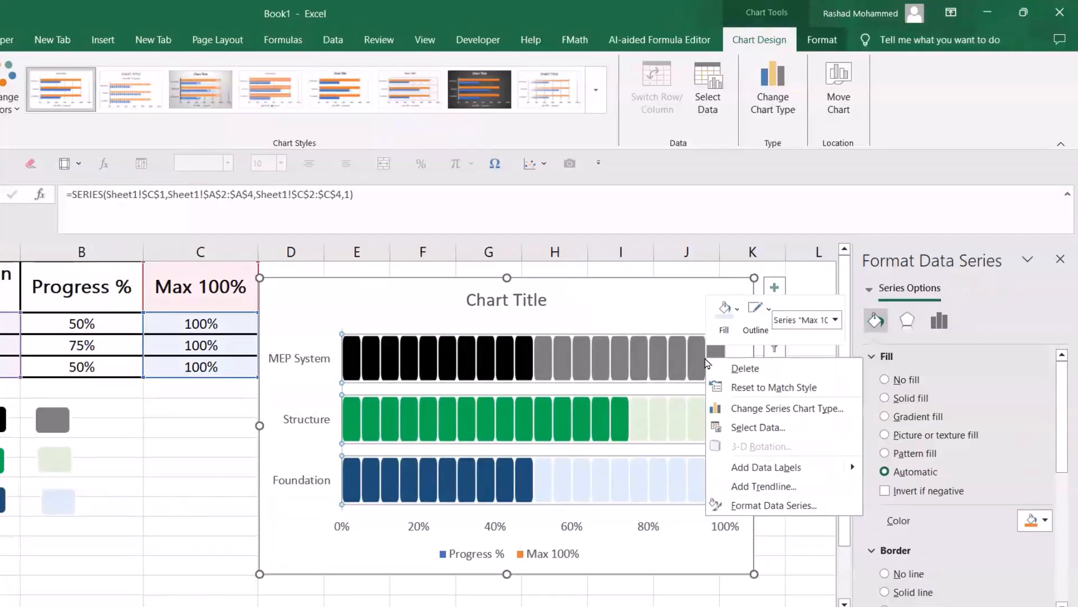
left_click(756, 467)
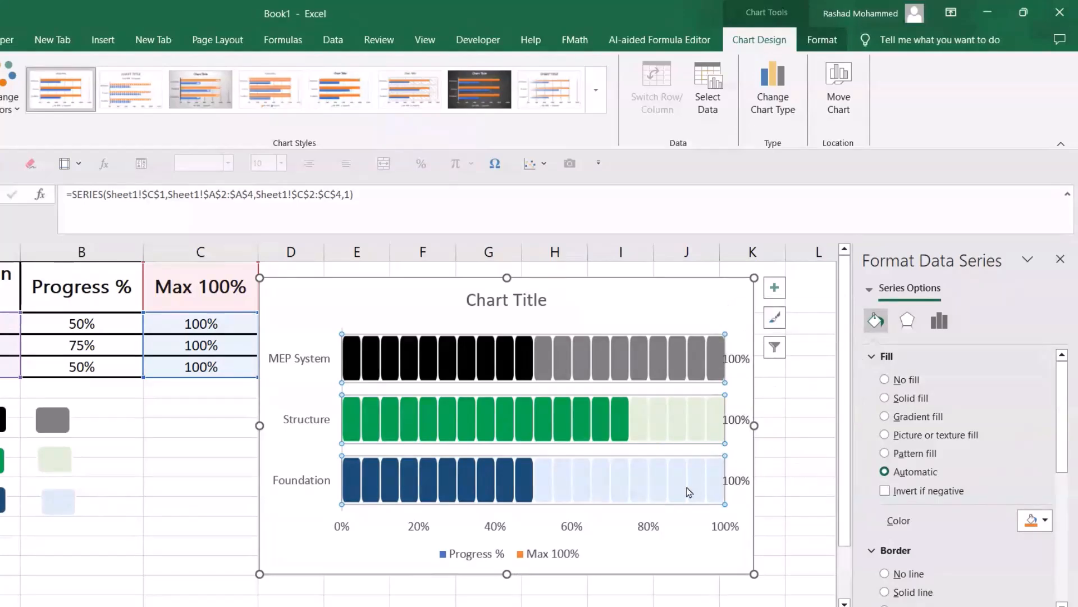
Make the Max 100% data labels include values from the Progress % cells B2:B4.
left_click(734, 358)
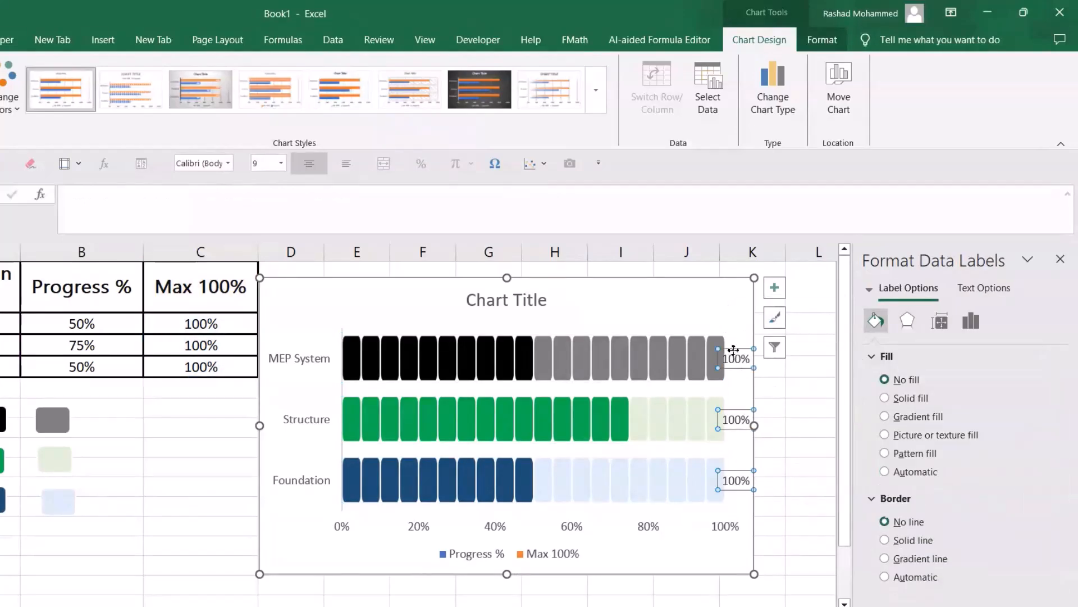
right_click(734, 349)
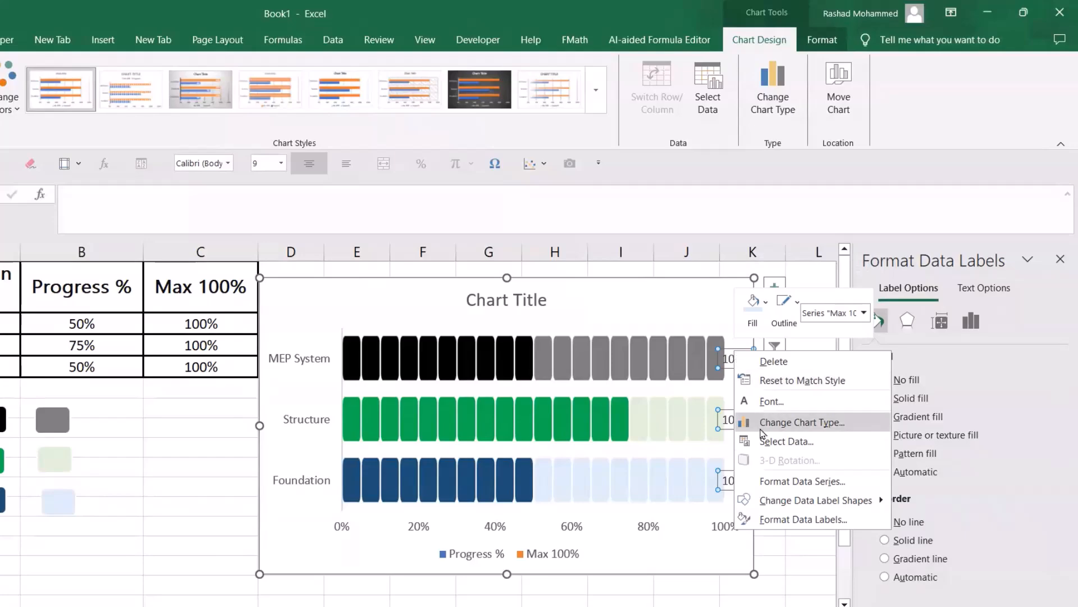
mouse_move(794, 494)
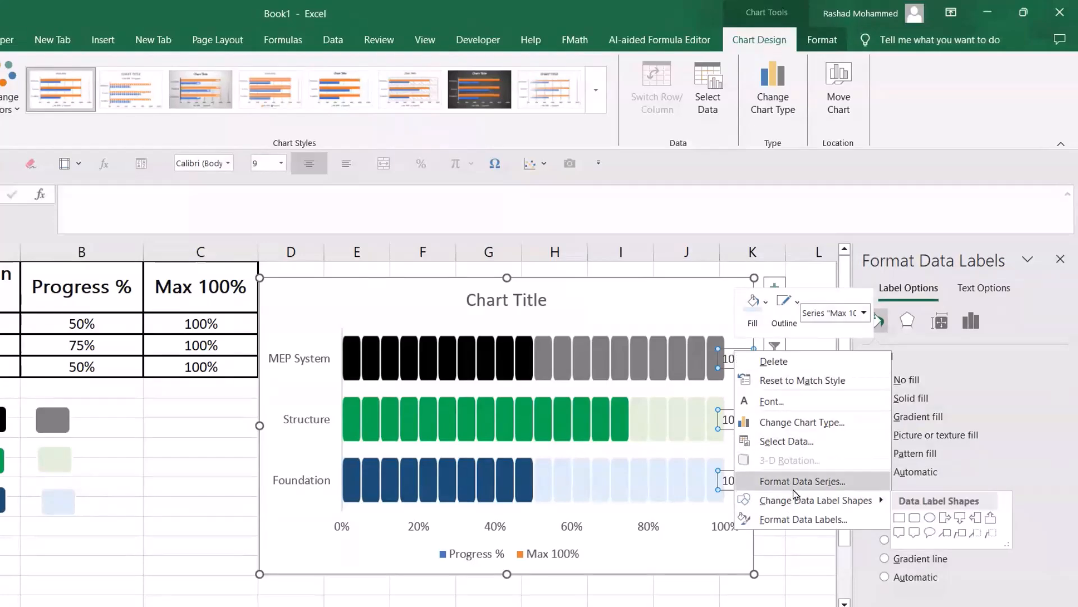
left_click(804, 519)
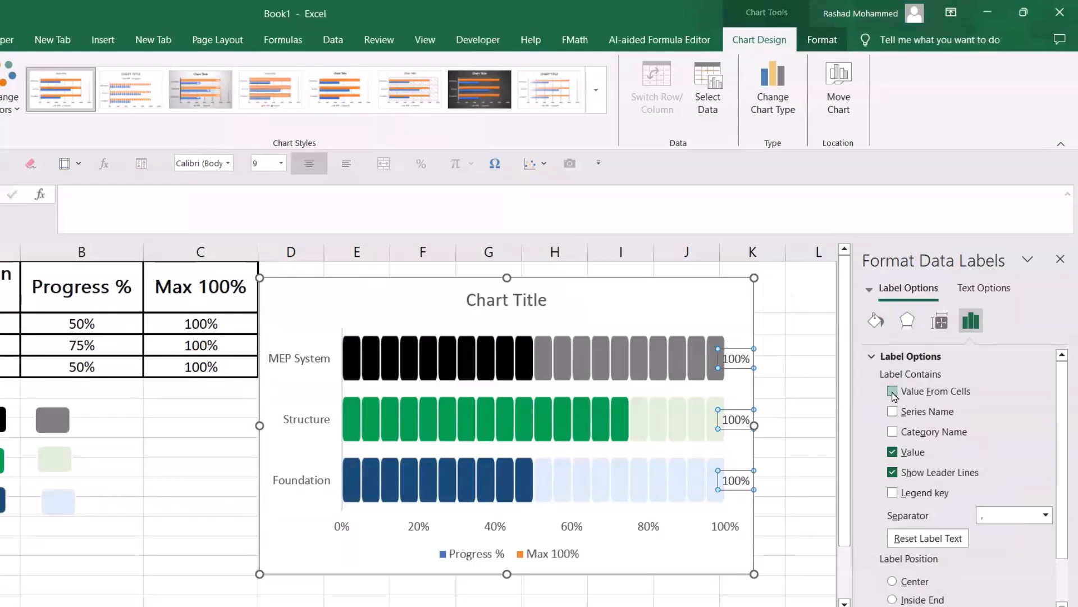
left_click(892, 391)
left_click(83, 323)
left_click_drag(83, 323, 89, 362)
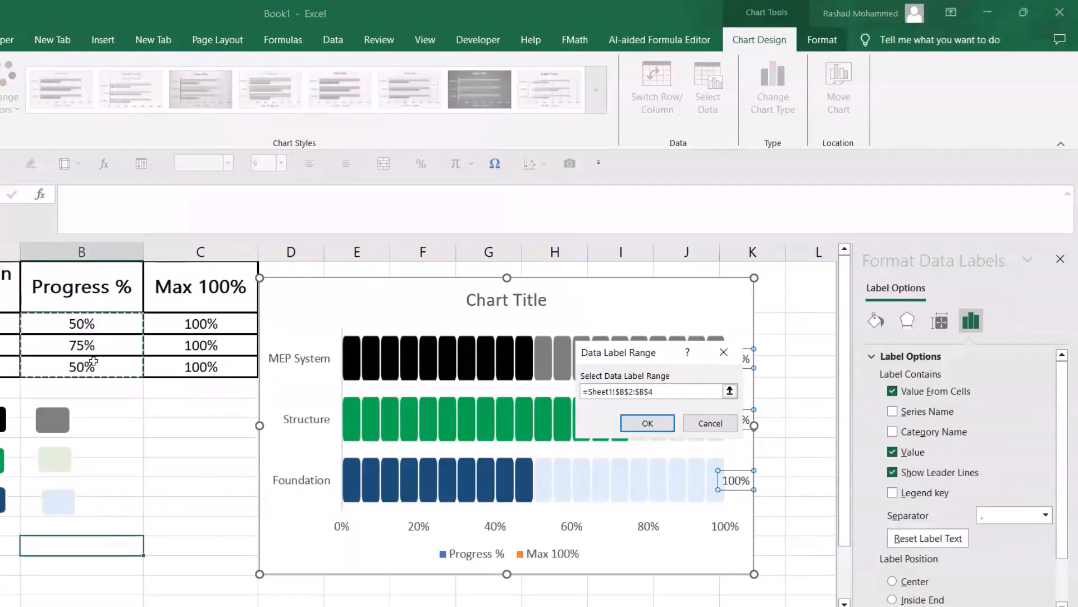
left_click(647, 423)
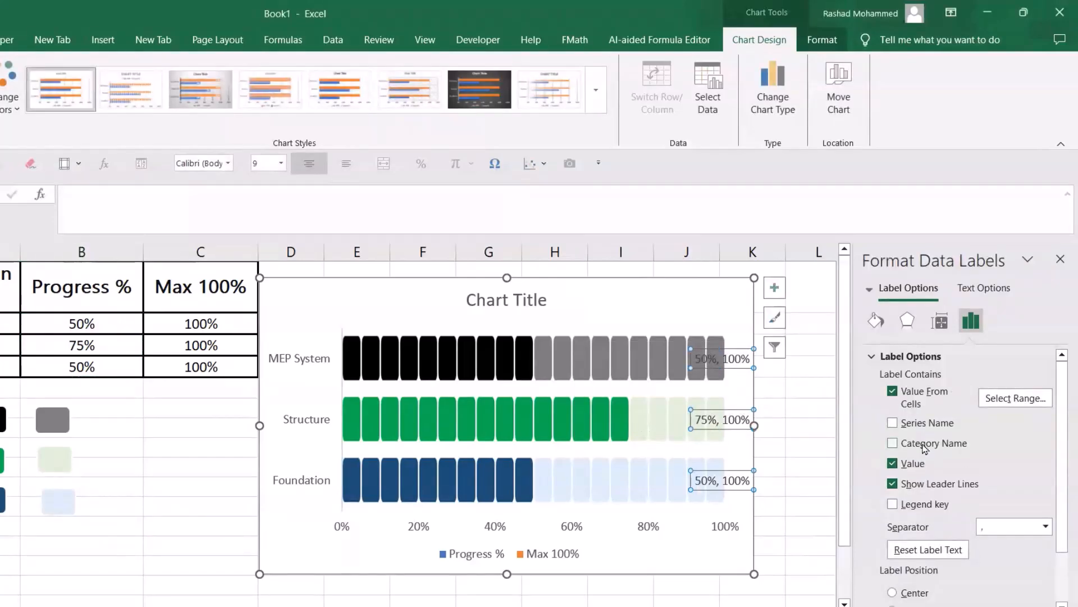
Remove the value and leader lines from the Max 100% data labels, and format the labels bold at font size 11.
left_click(892, 464)
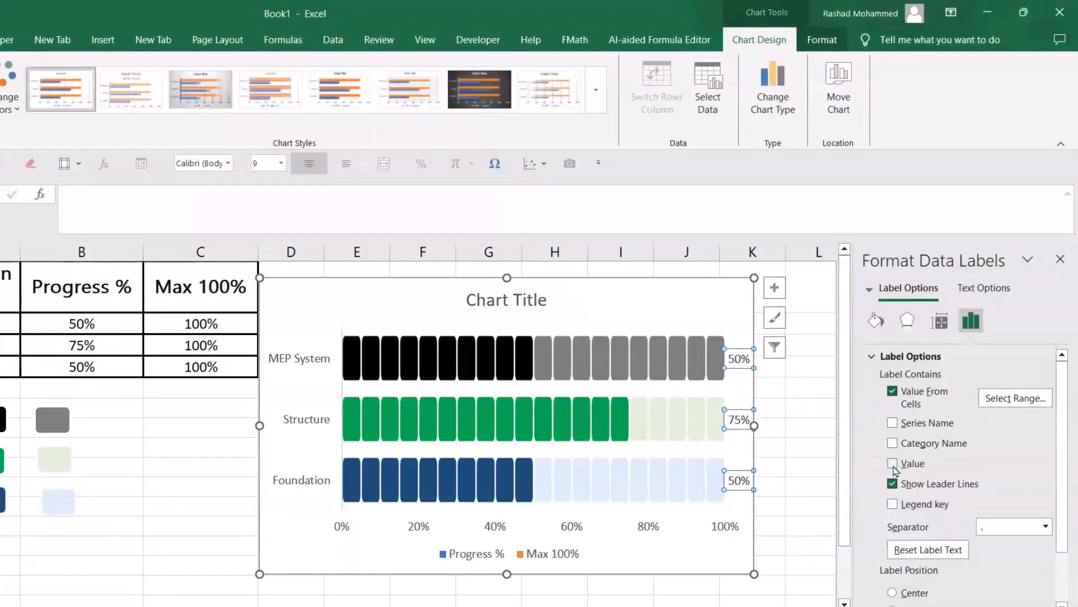
left_click(892, 484)
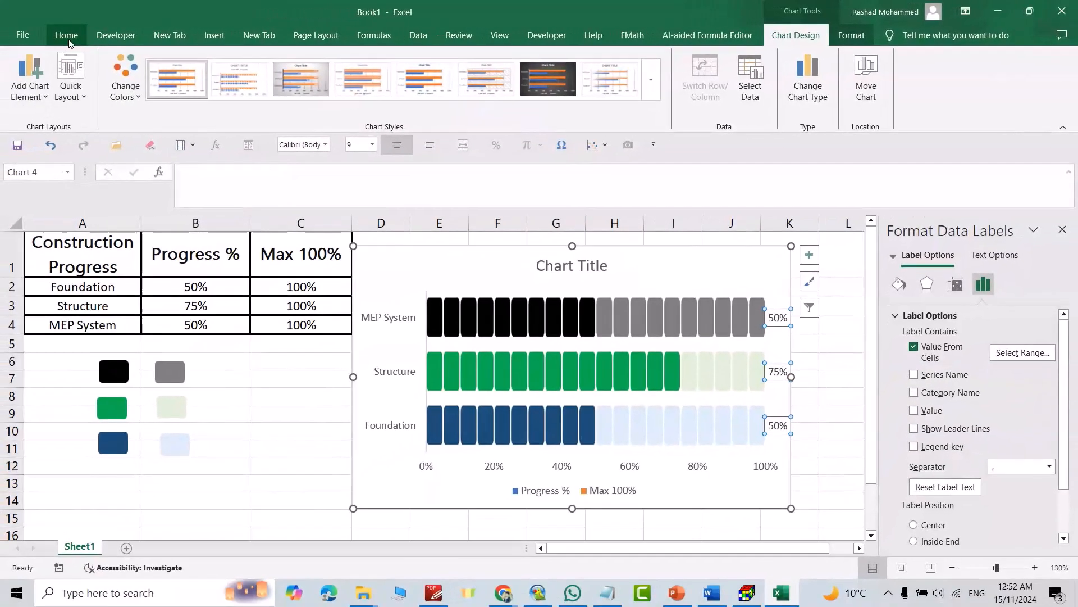
left_click(67, 37)
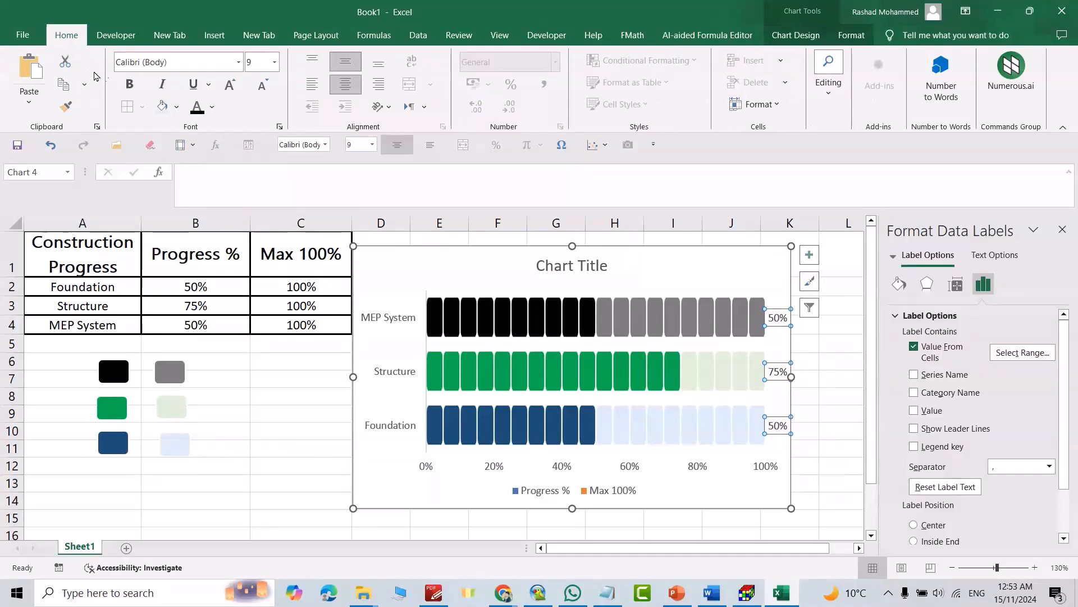
left_click(129, 84)
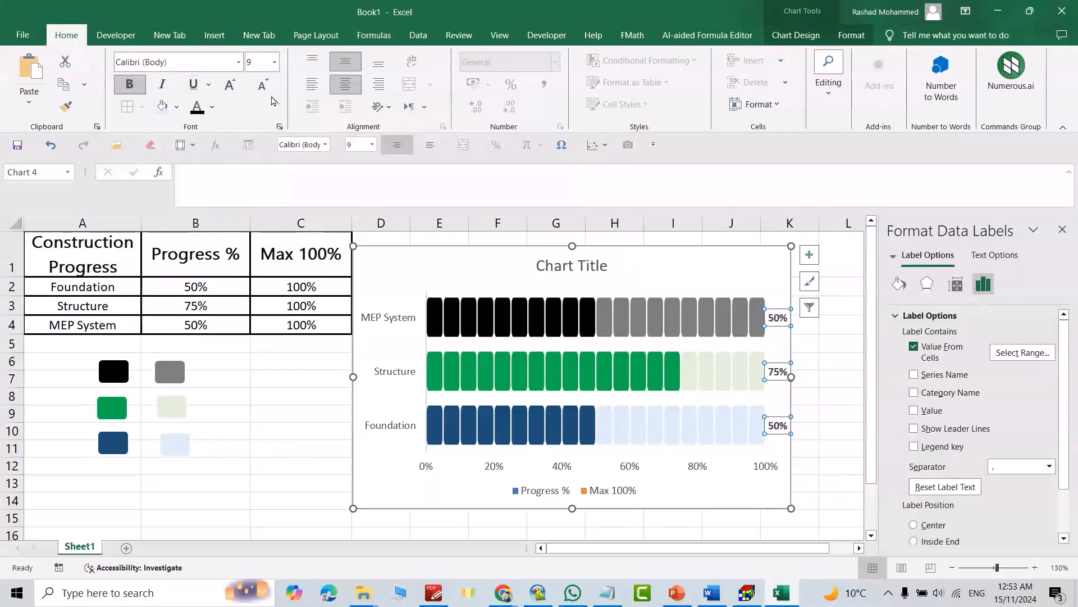
left_click(274, 62)
left_click(250, 138)
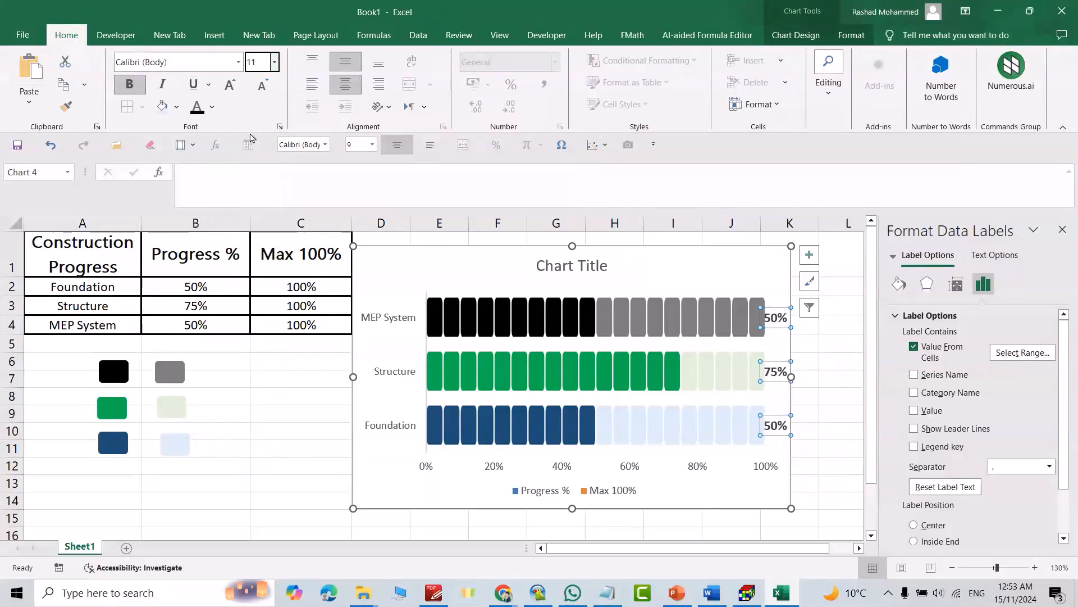
Narrow the chart's plot area from its right edge to leave clear space between the bars and the percentage labels.
left_click(729, 290)
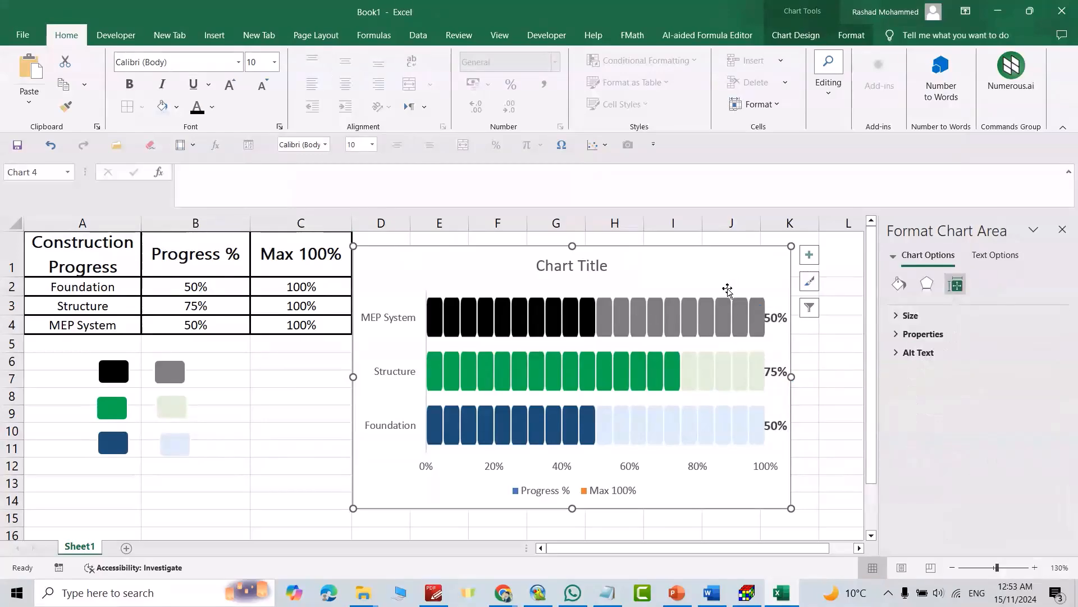
left_click(698, 297)
left_click_drag(765, 291, 744, 294)
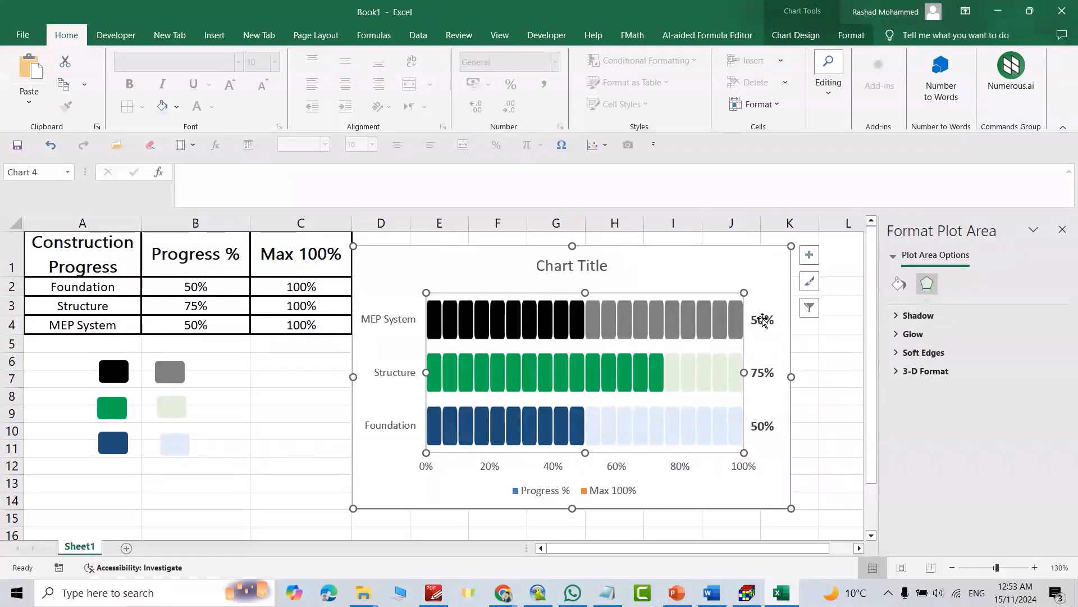
Set the font color of the MEP System percentage label to black.
left_click(761, 318)
left_click(758, 318)
left_click(758, 318)
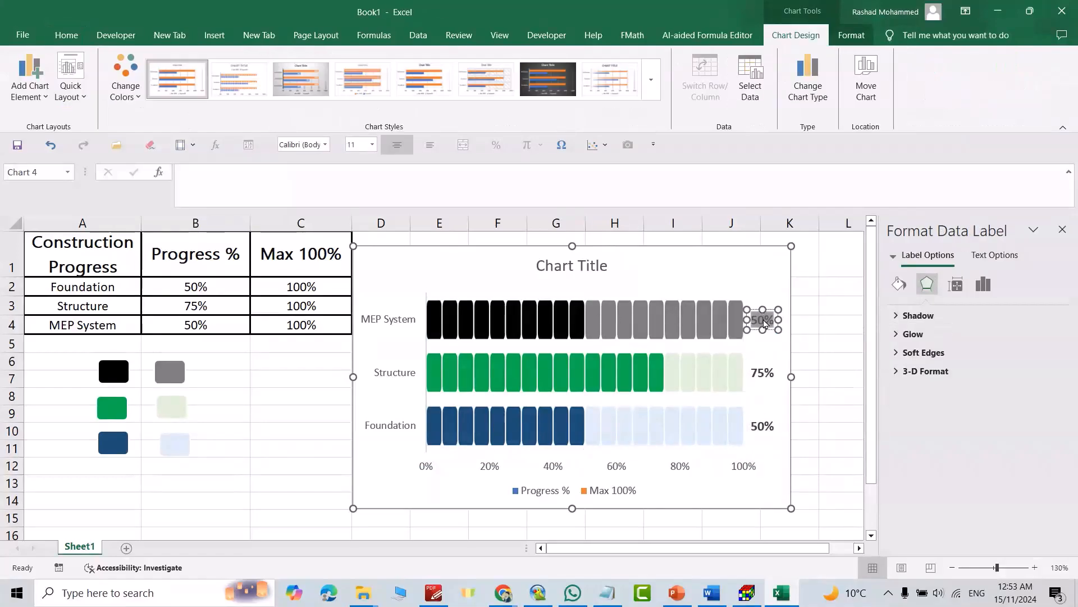
left_click(69, 38)
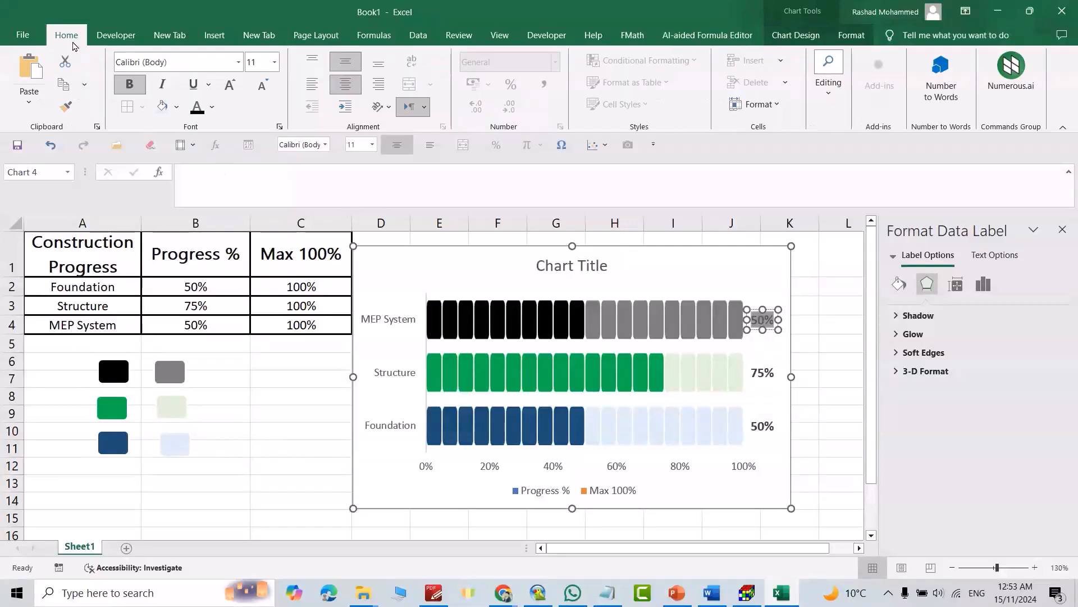
Set the font color of the Structure percentage label to standard green.
left_click(762, 372)
left_click(758, 371)
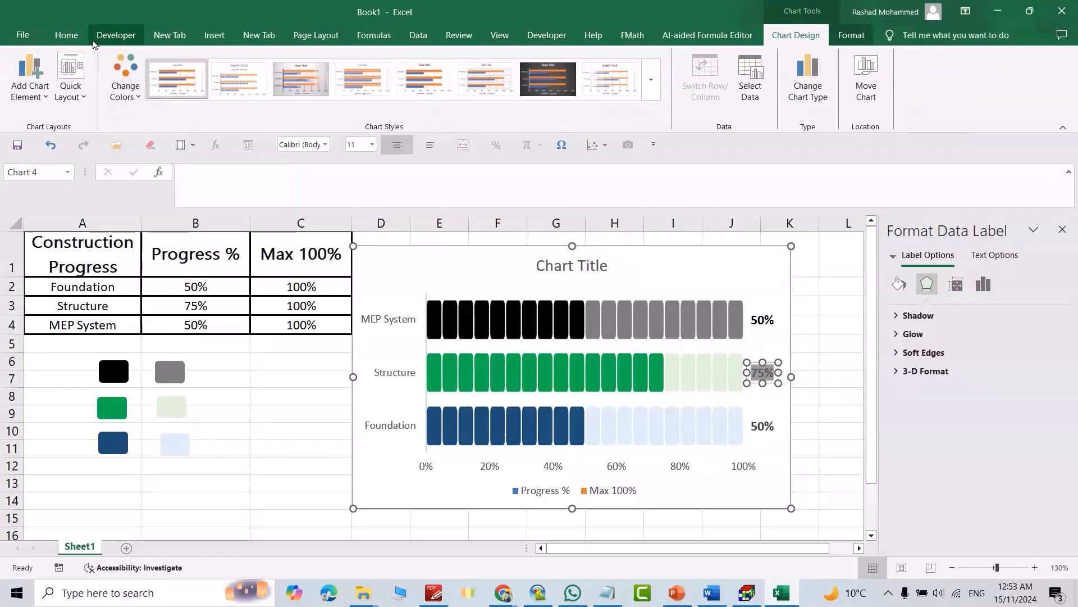
left_click(67, 36)
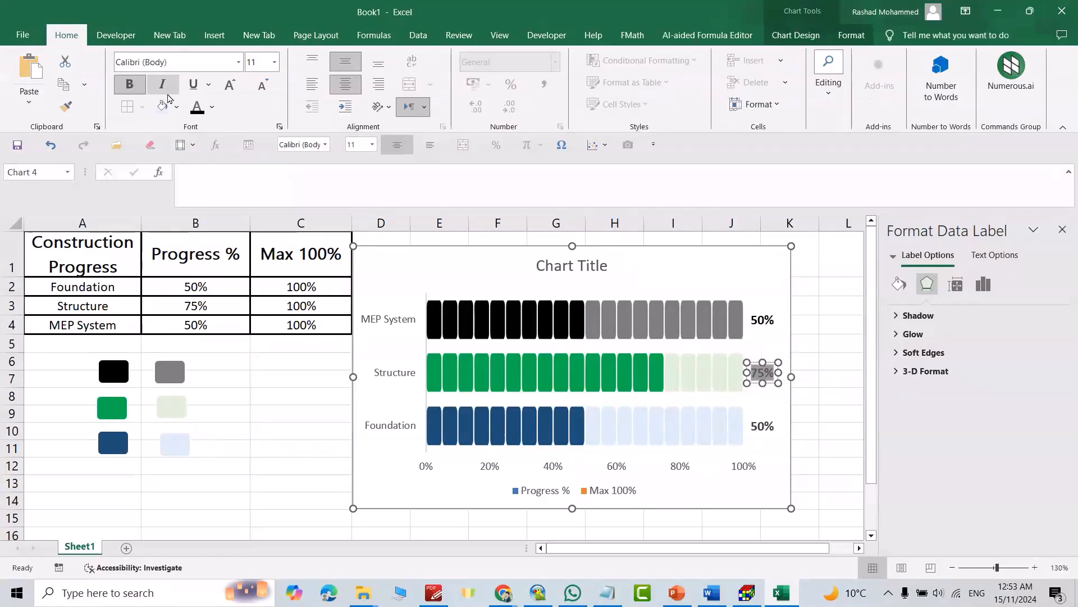
left_click(211, 108)
left_click(246, 287)
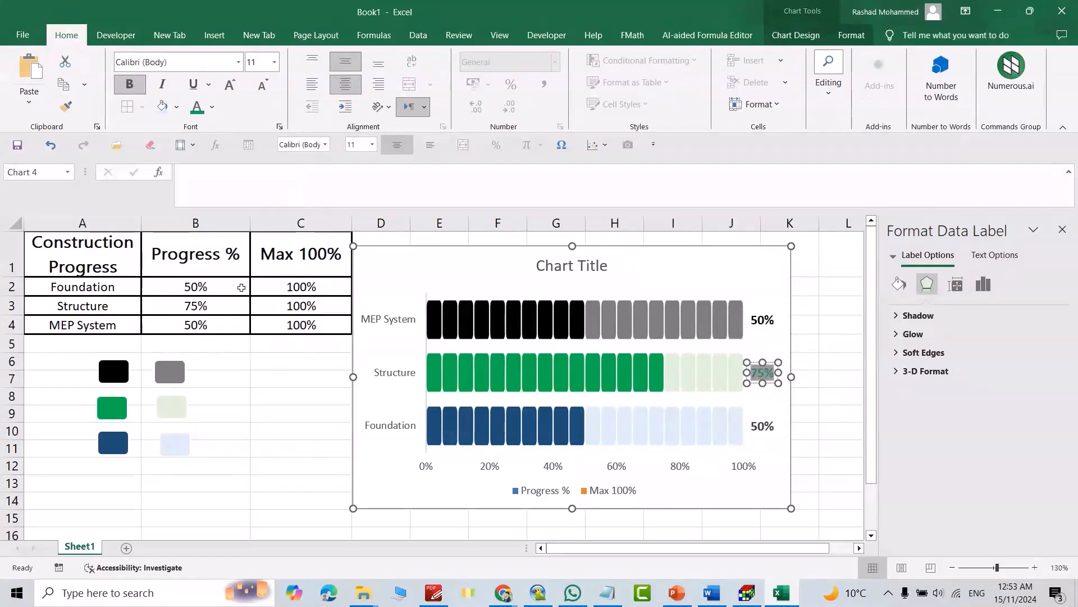
Set the font color of the Foundation percentage label to dark blue.
double_click(758, 423)
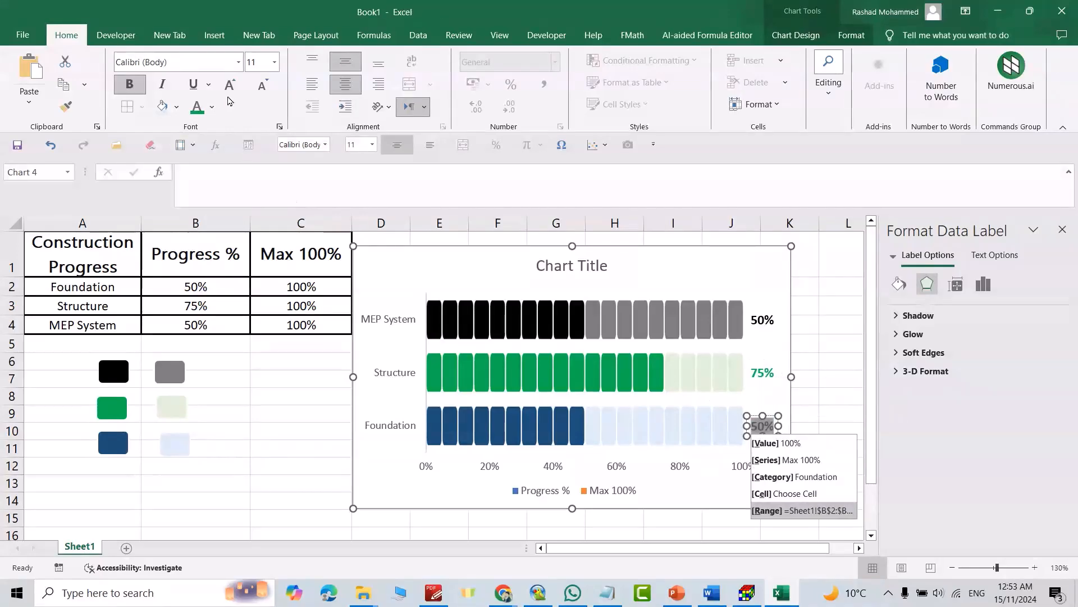
left_click(212, 107)
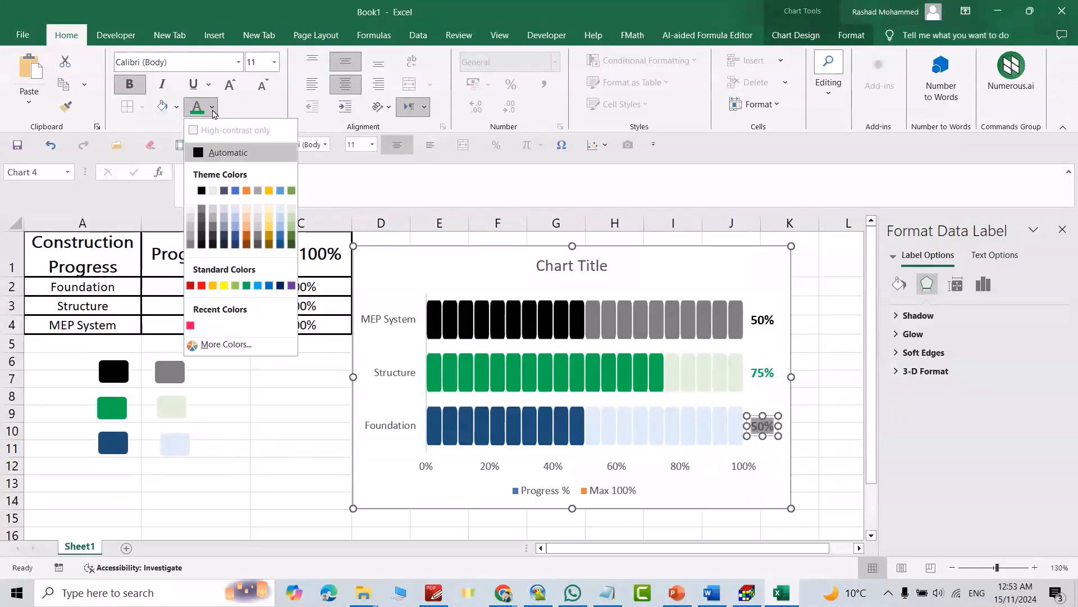
left_click(235, 243)
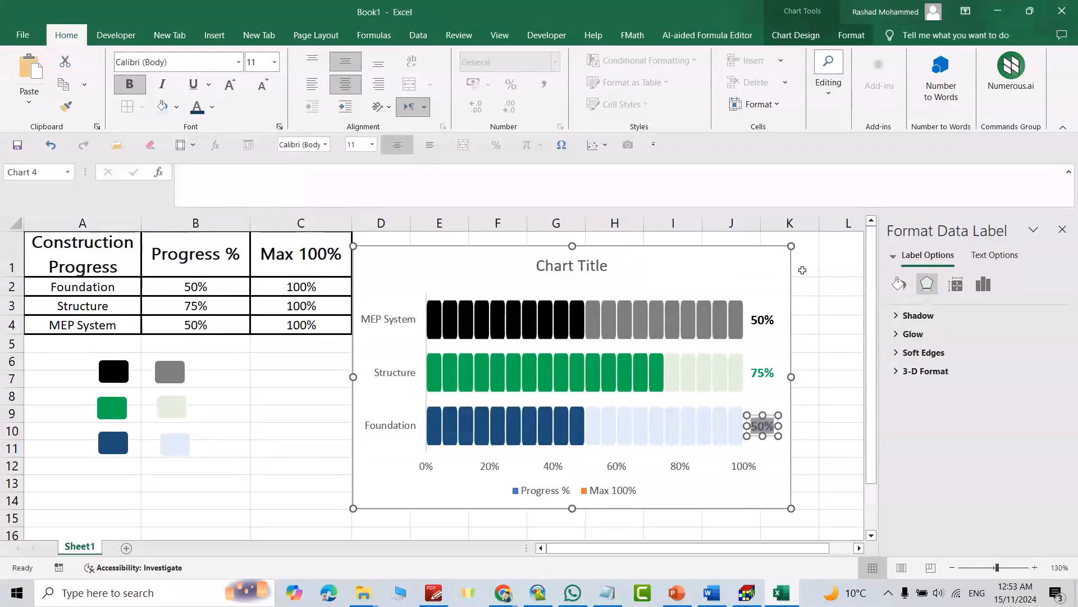
Change the chart title to "Construction Progress".
left_click(578, 264)
double_click(578, 264)
left_click(569, 265)
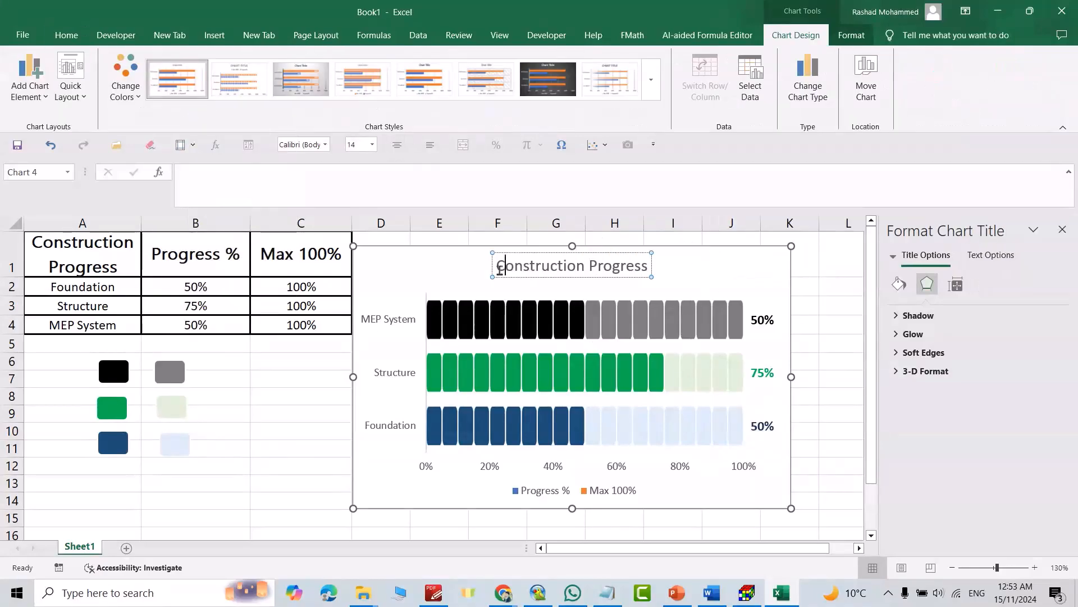
left_click(562, 276)
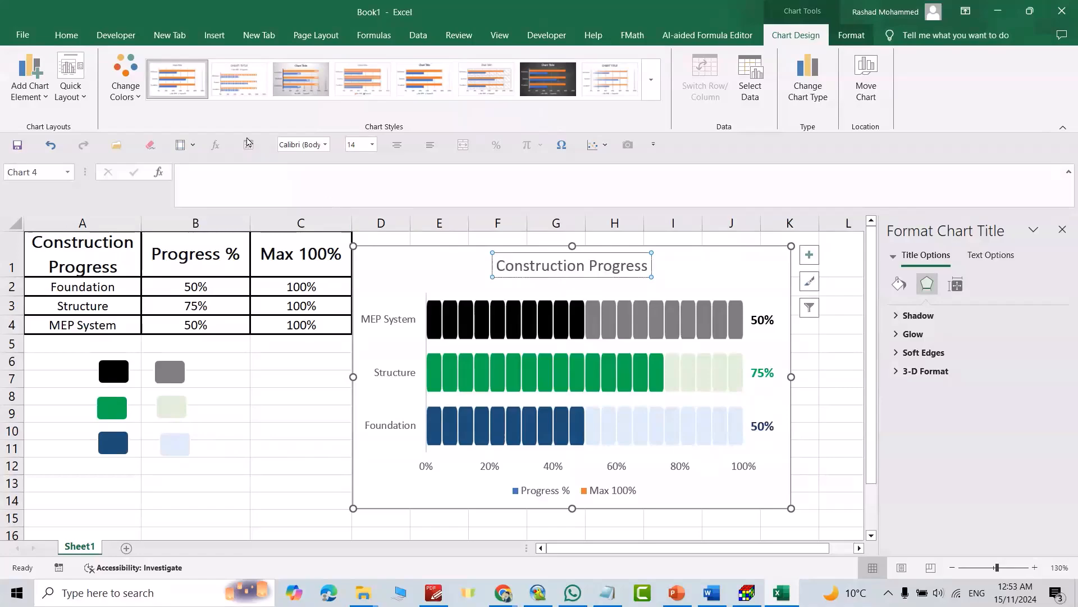
Format the chart title in black bold text at font size 16.
left_click(66, 34)
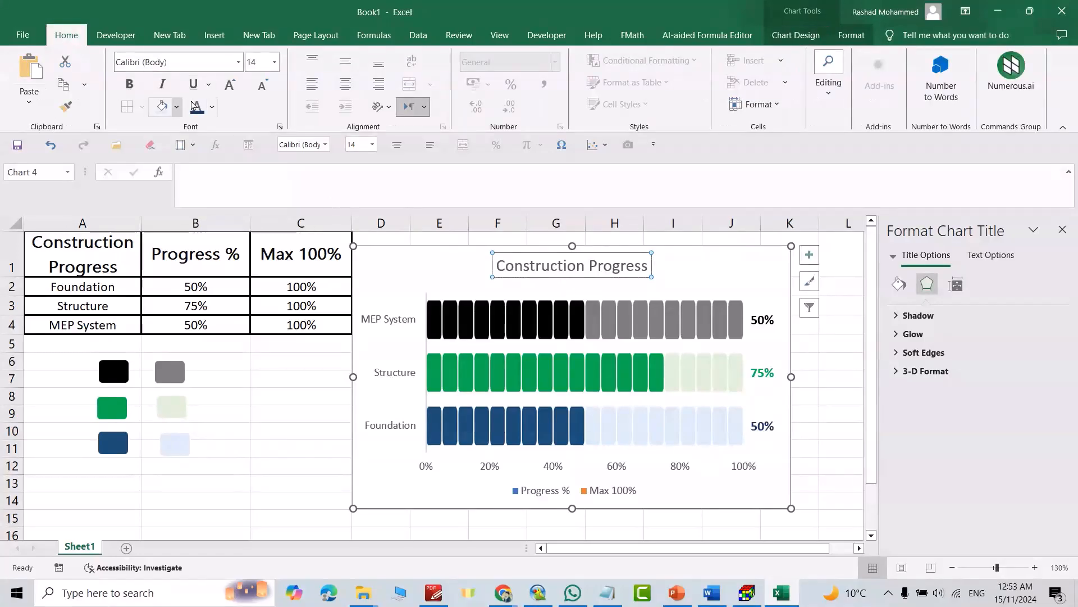
left_click(212, 106)
left_click(201, 190)
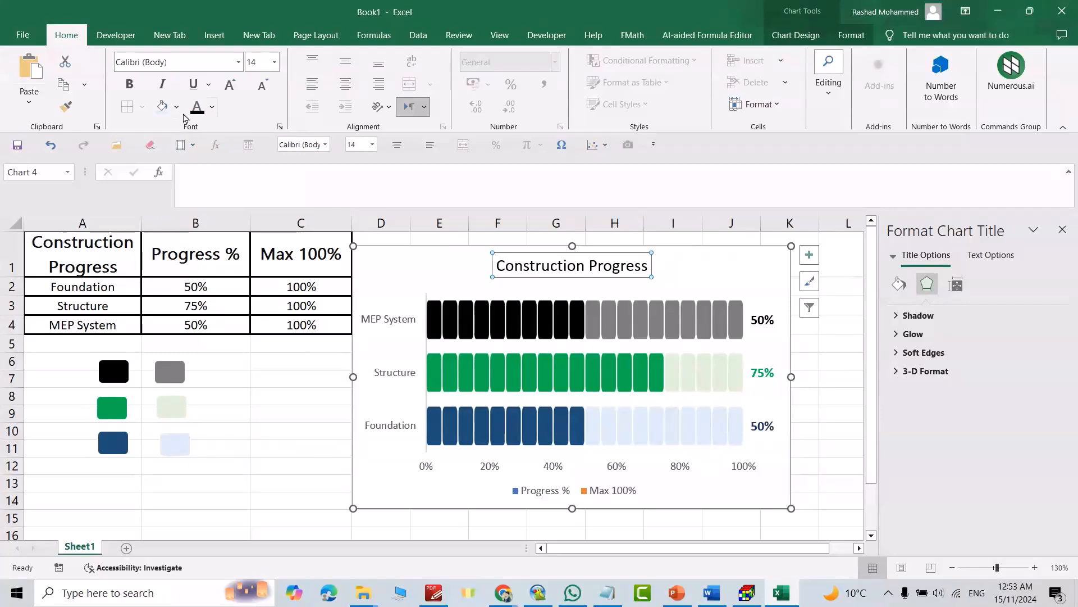
left_click(129, 85)
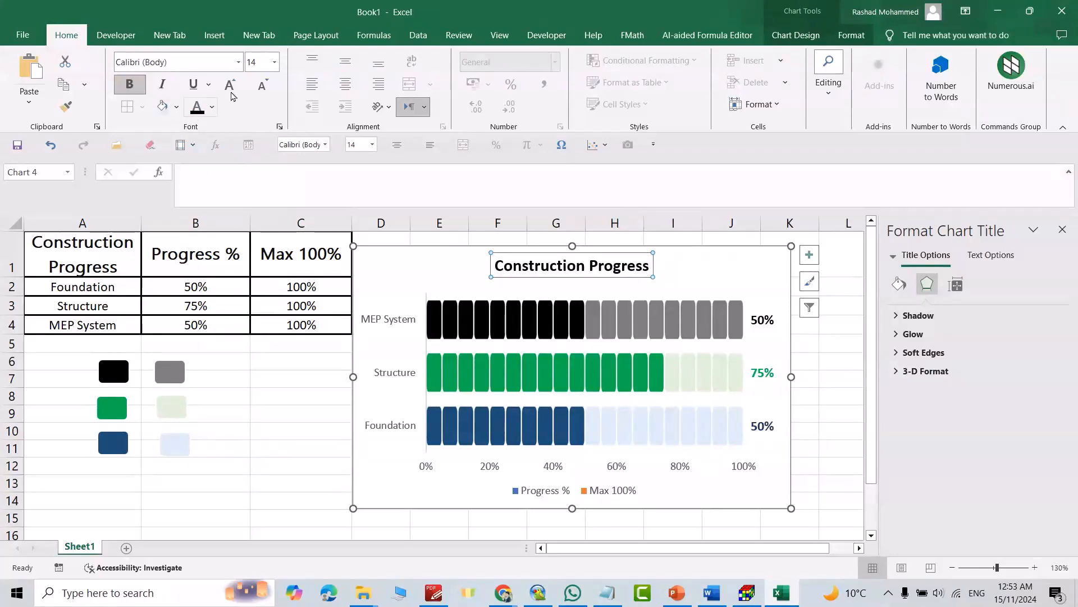
left_click(274, 66)
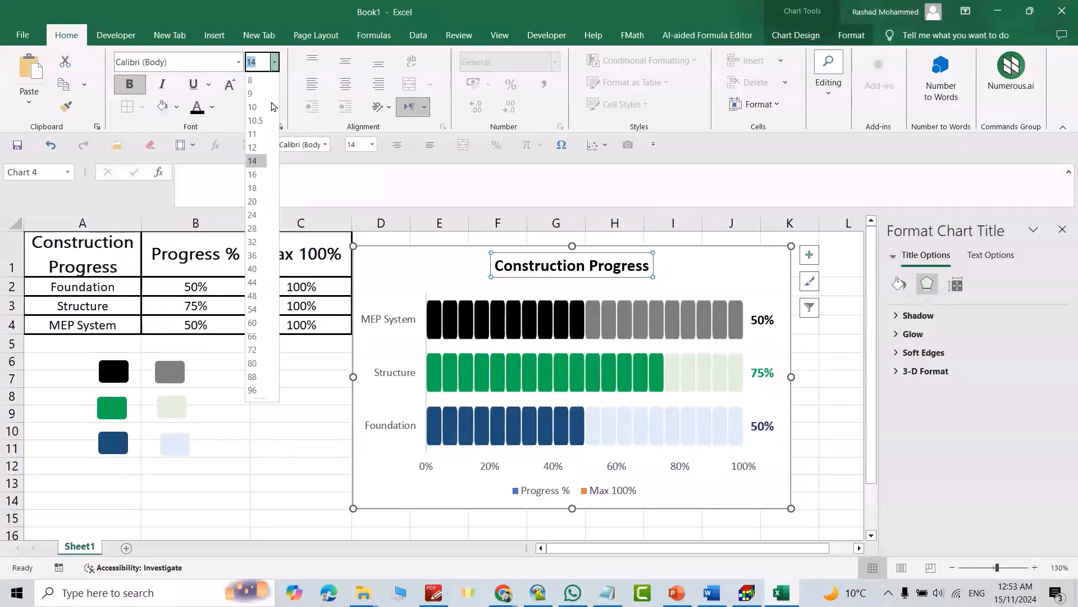
left_click(258, 175)
Make the category axis labels black, and move the chart slightly away from the data table.
left_click(406, 324)
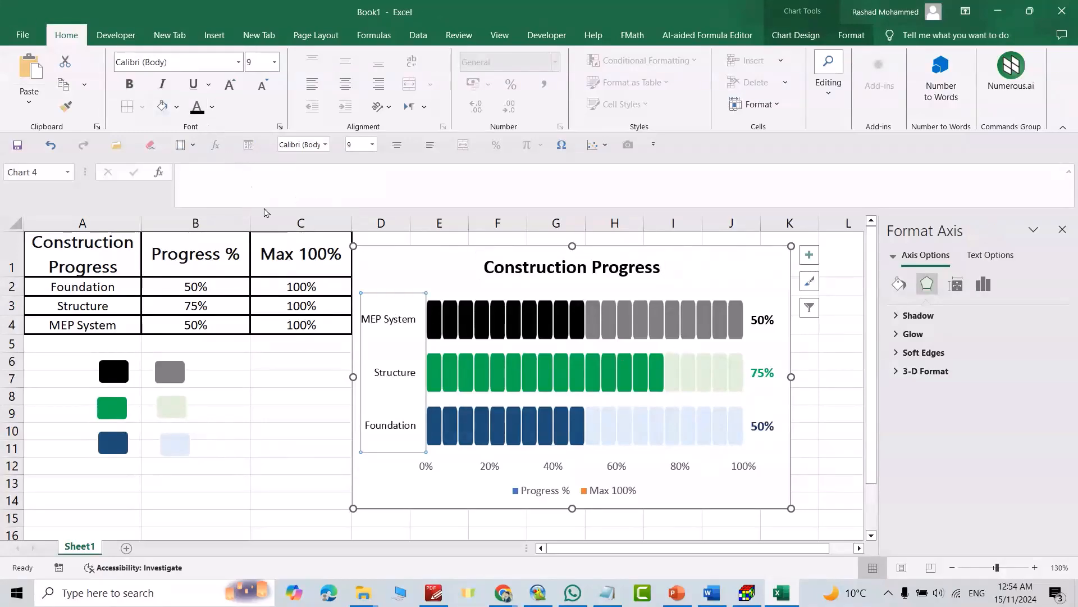
left_click(761, 250)
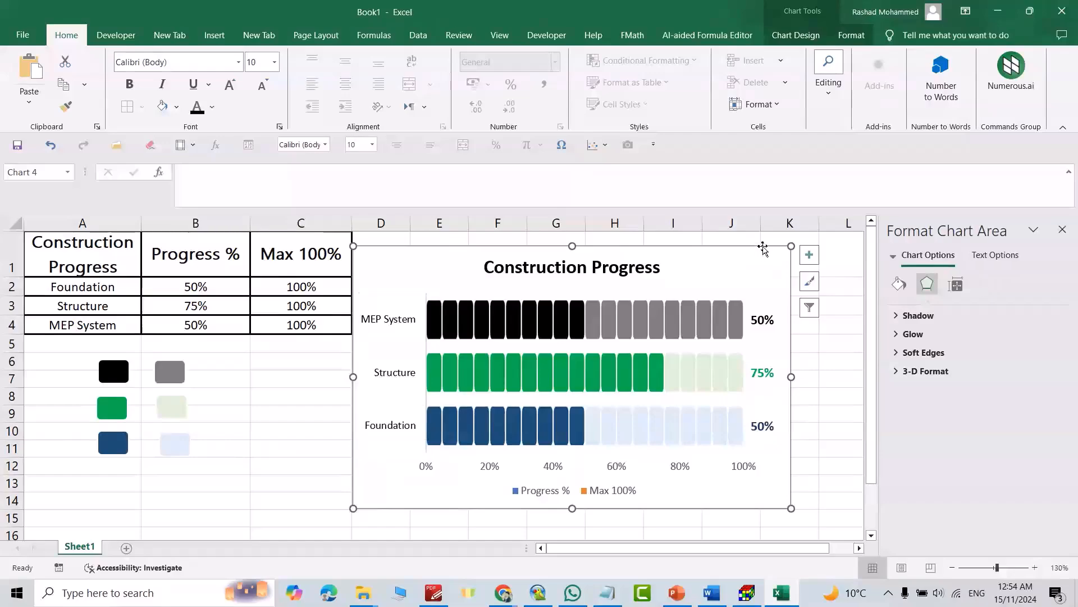
left_click_drag(760, 250, 780, 252)
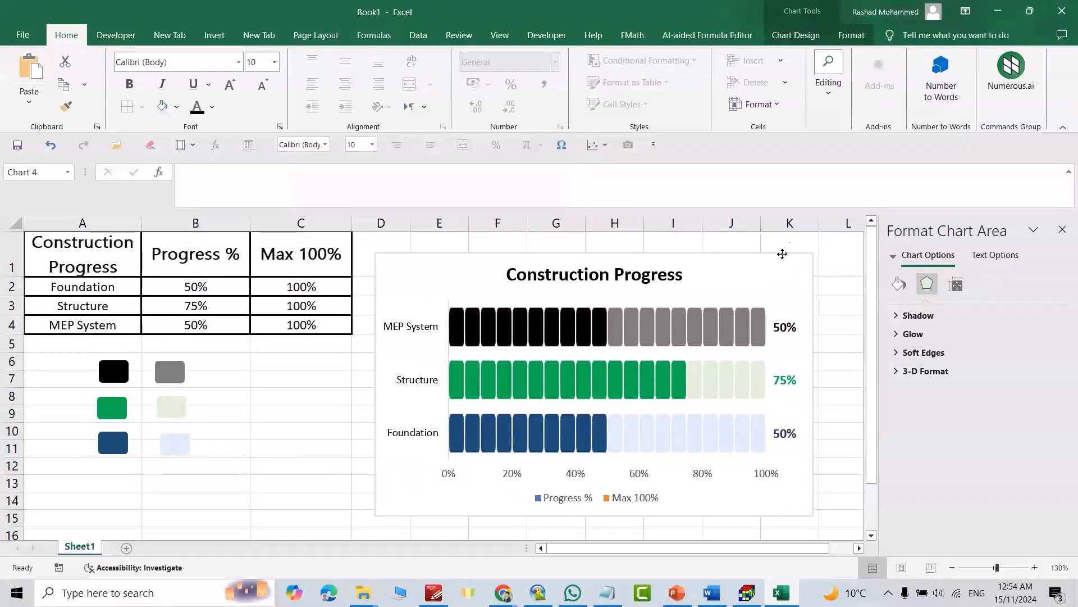
Give the chart area rounded corners and a solid black border.
left_click(899, 285)
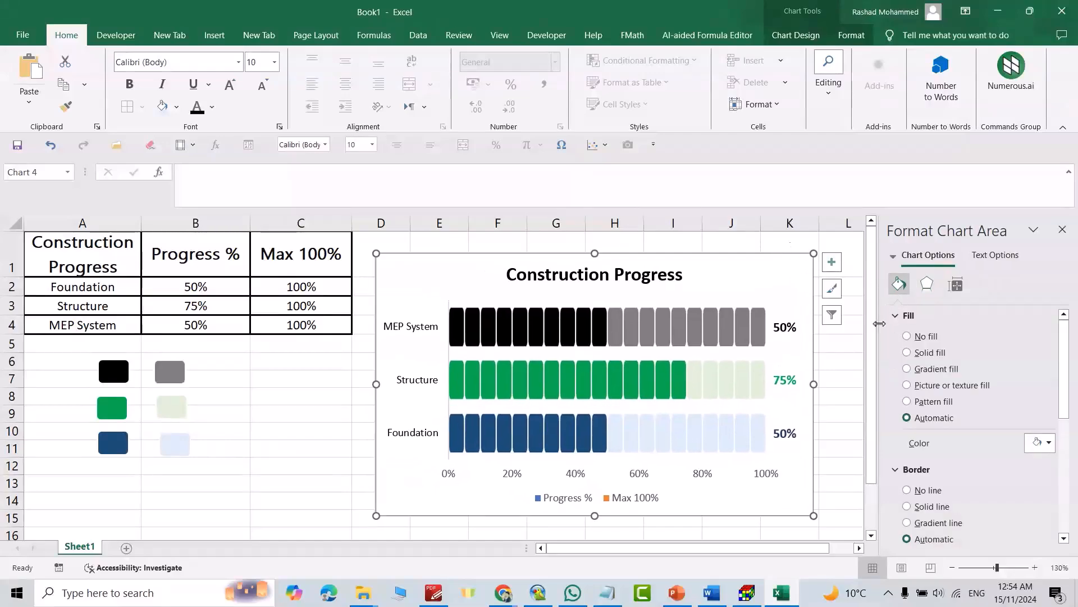
left_click_drag(1069, 338, 1075, 482)
left_click(945, 532)
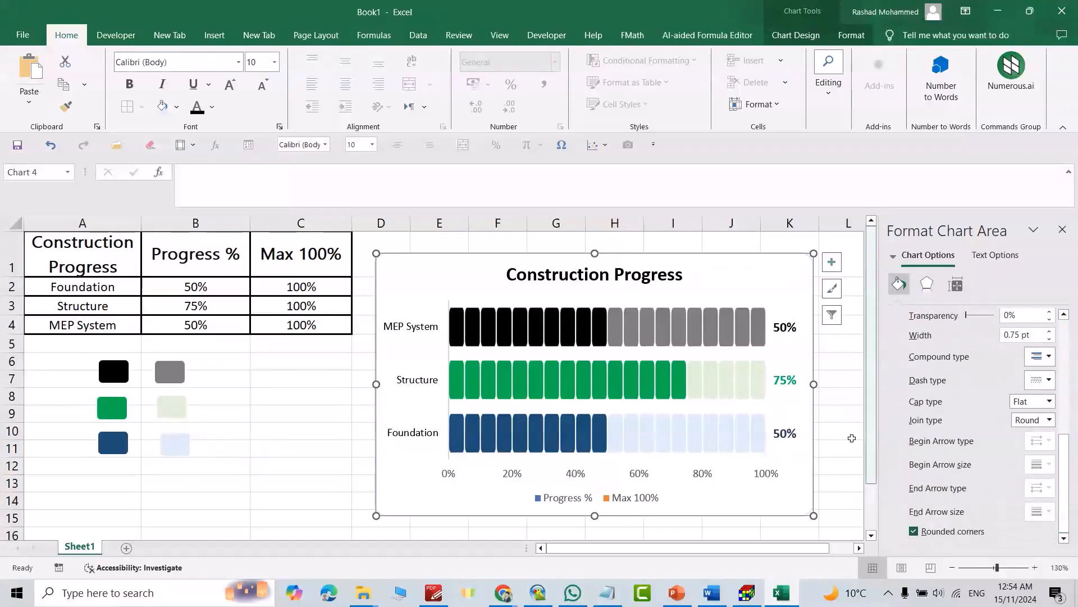
left_click_drag(1070, 450, 1070, 415)
left_click(1049, 372)
left_click(982, 426)
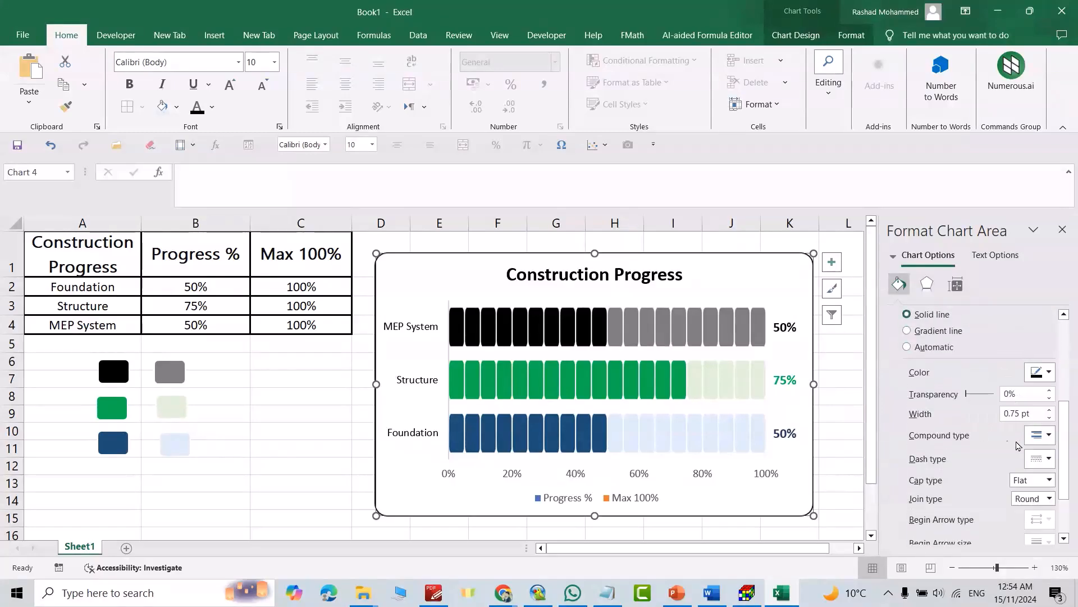
Increase the chart area's border width to 2 pt and deselect the chart.
left_click(1050, 411)
left_click(1050, 411)
left_click(1050, 410)
left_click(1050, 411)
left_click(1050, 410)
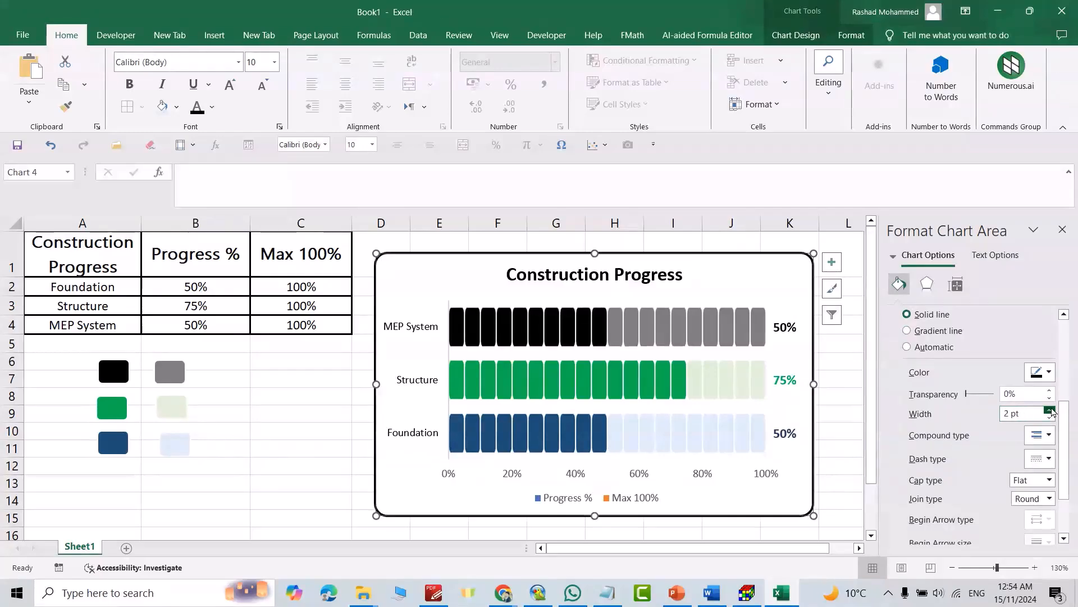
left_click(269, 460)
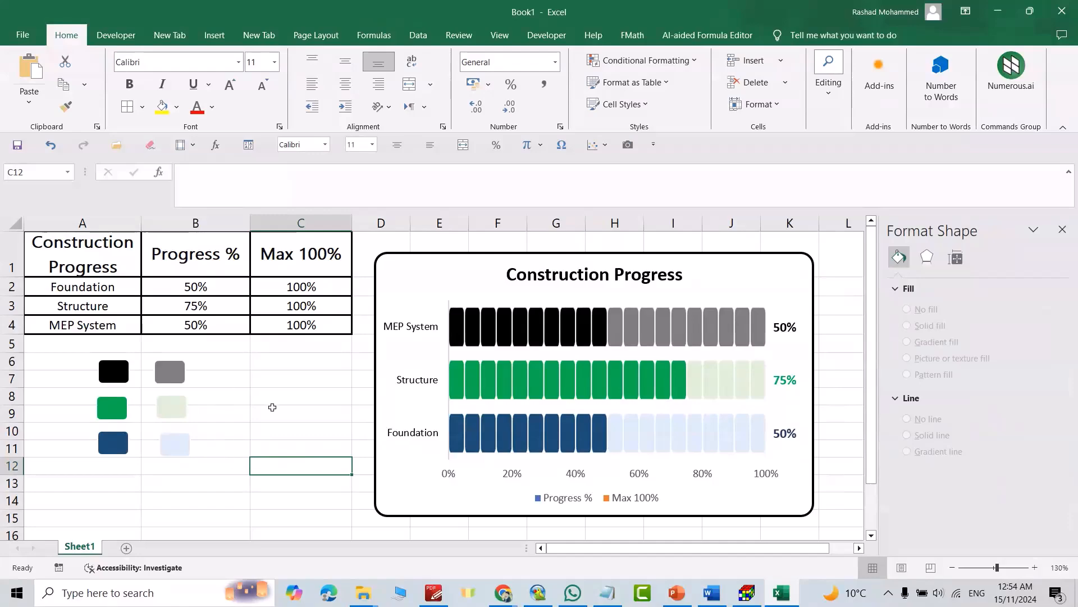
Test the chart with new Progress % values: Foundation 10%, Structure 50% and MEP System 95% in B2:B4.
left_click(194, 286)
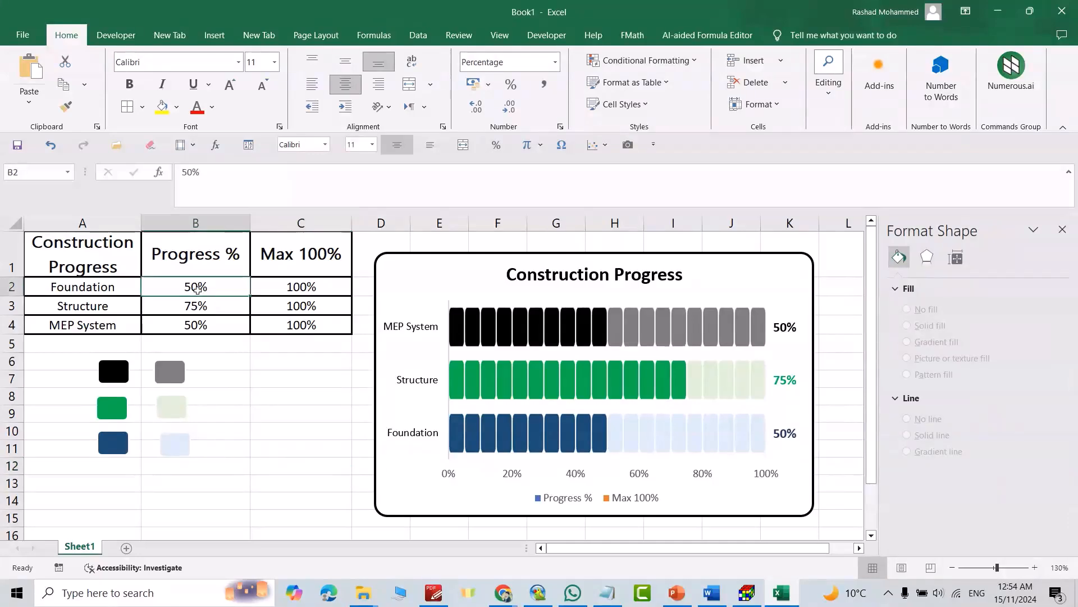
type("10")
key("Return")
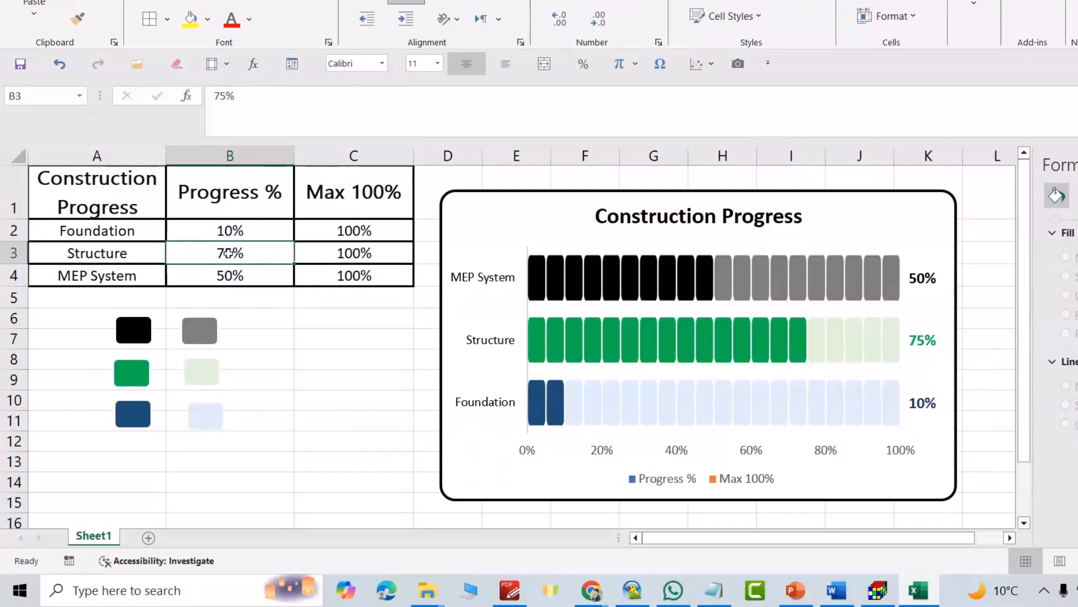
type("50")
key("Return")
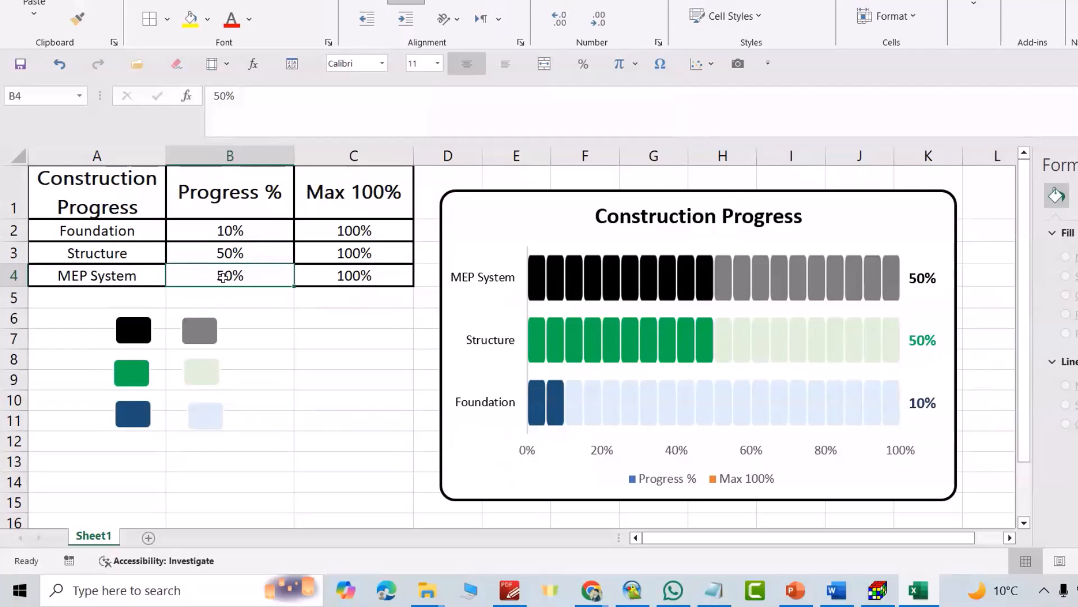
type("95")
key("Return")
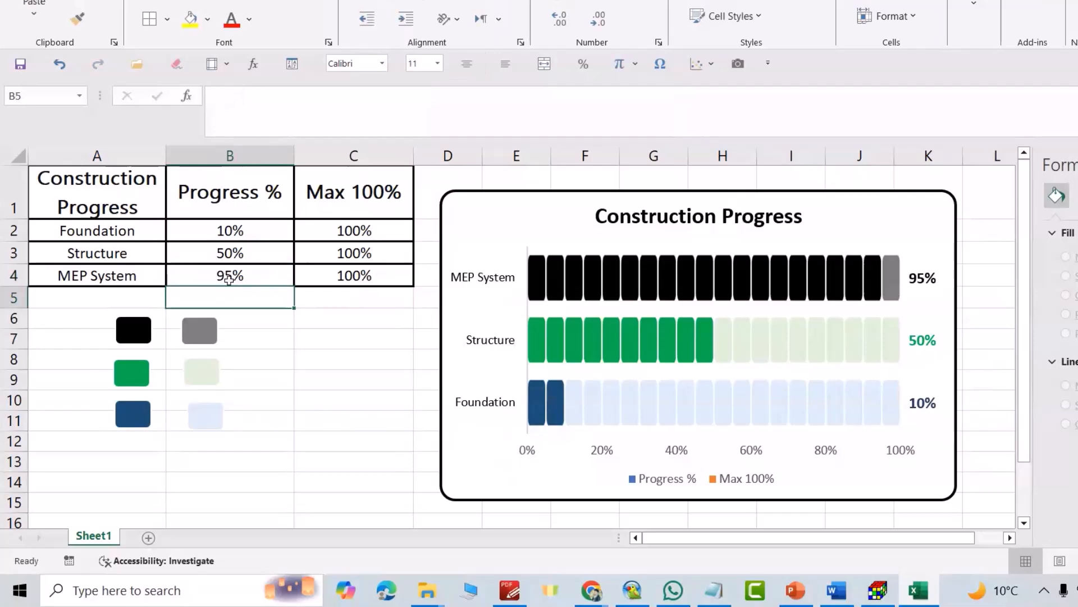
Set Foundation's Progress % in cell B2 to 67%.
left_click(227, 228)
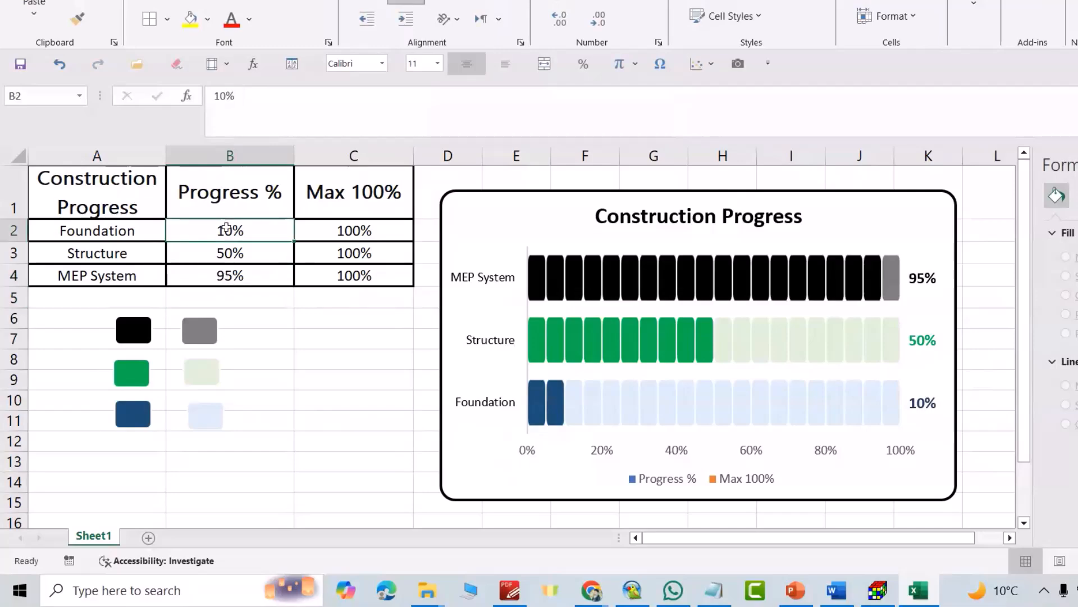
type("67")
key("Return")
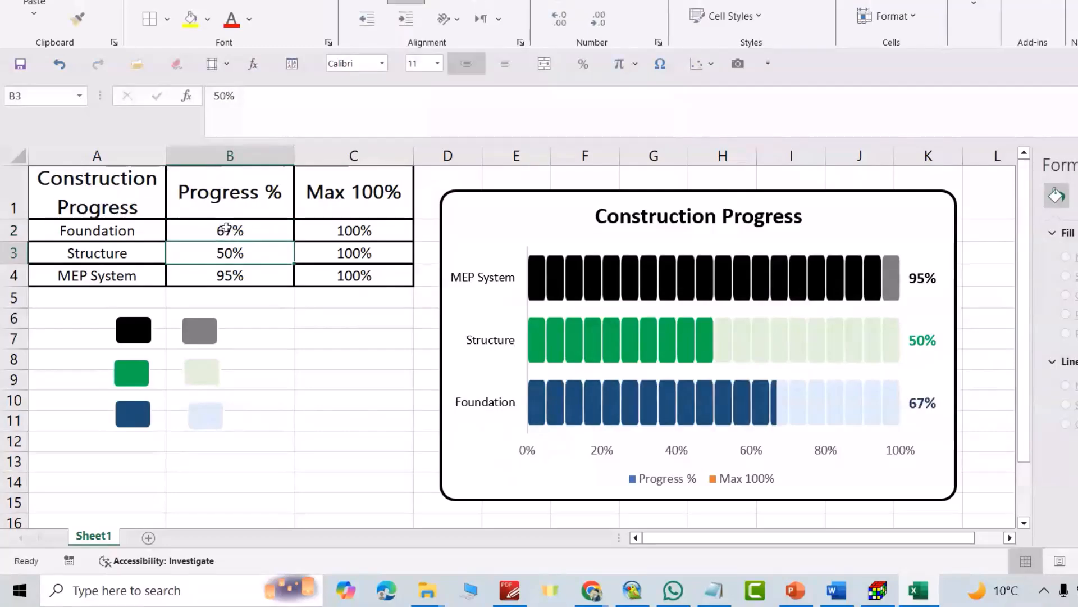